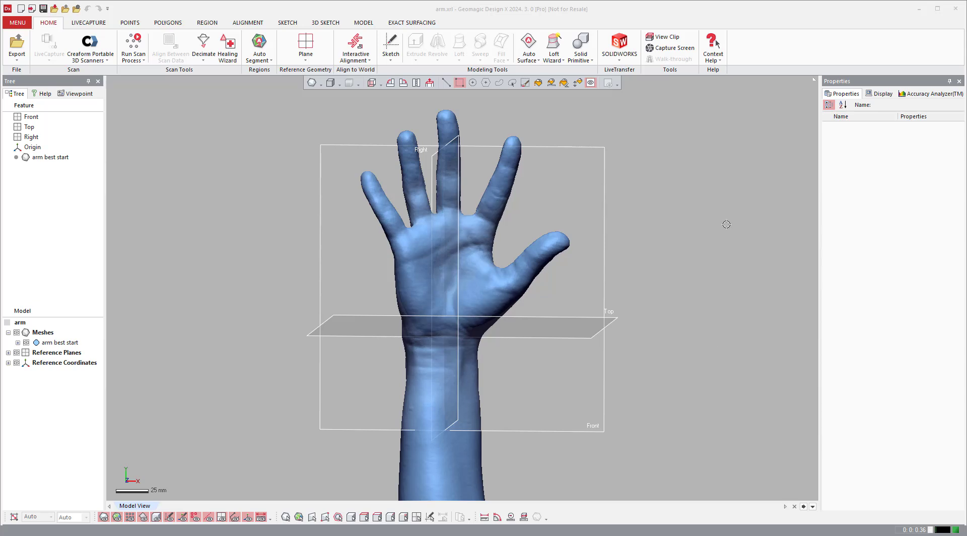
# - Start a 3D mesh sketch on the arm mesh
pyautogui.click(666, 22)
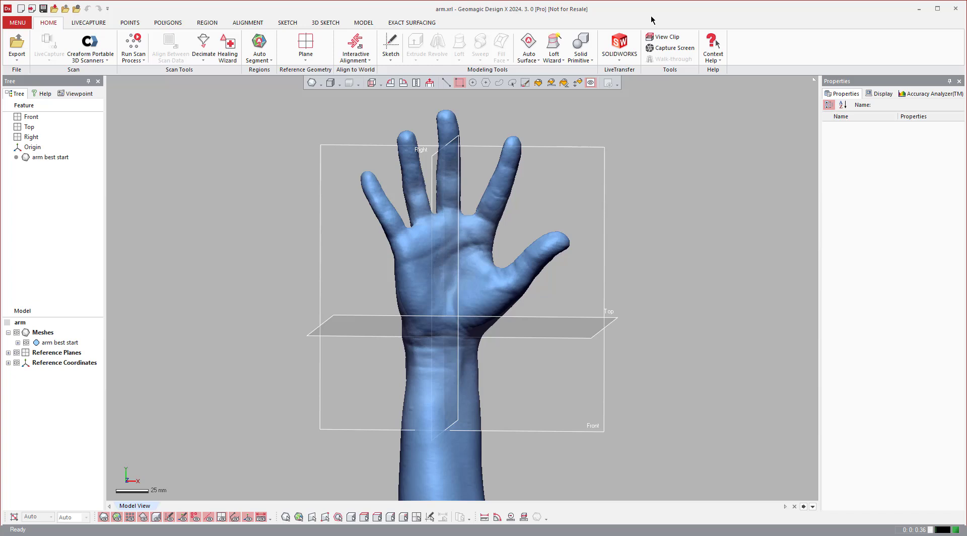
pyautogui.scroll(3, 623, 197)
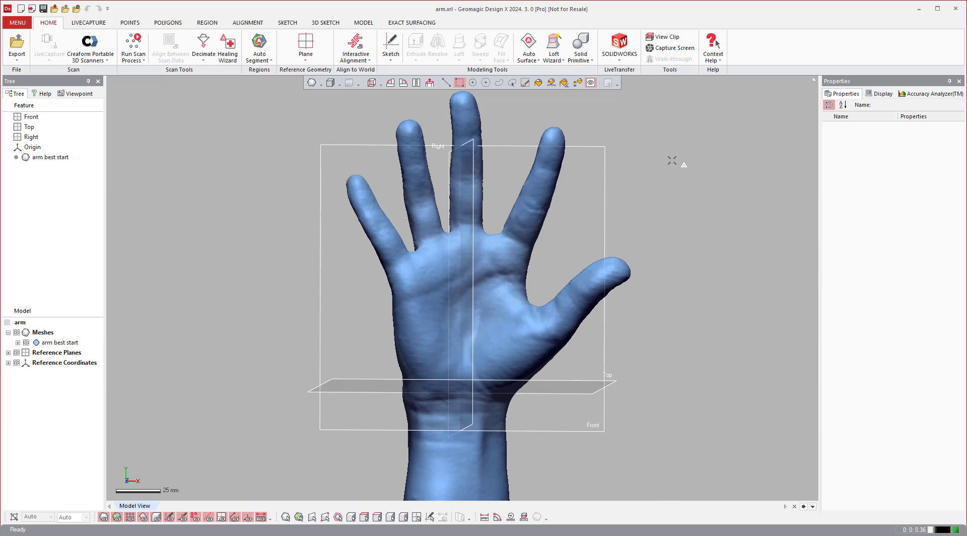
pyautogui.rightClick(641, 139)
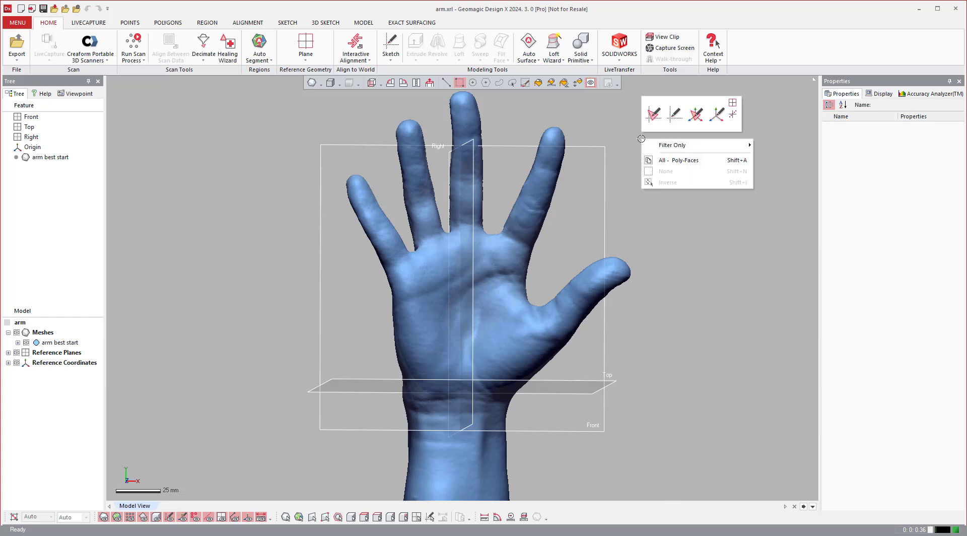
pyautogui.click(695, 123)
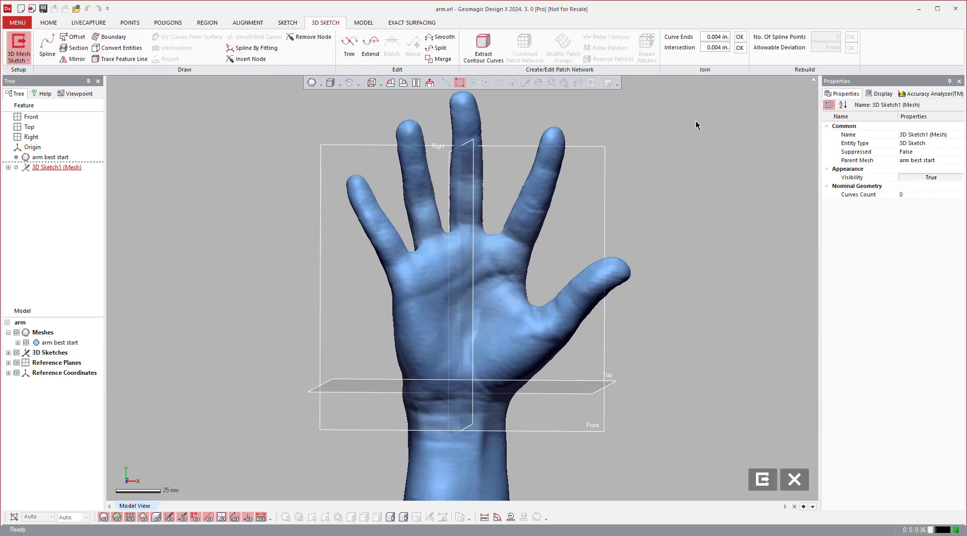
# - Draw a three-point spline on the mesh along one side of the index fingertip
pyautogui.click(48, 47)
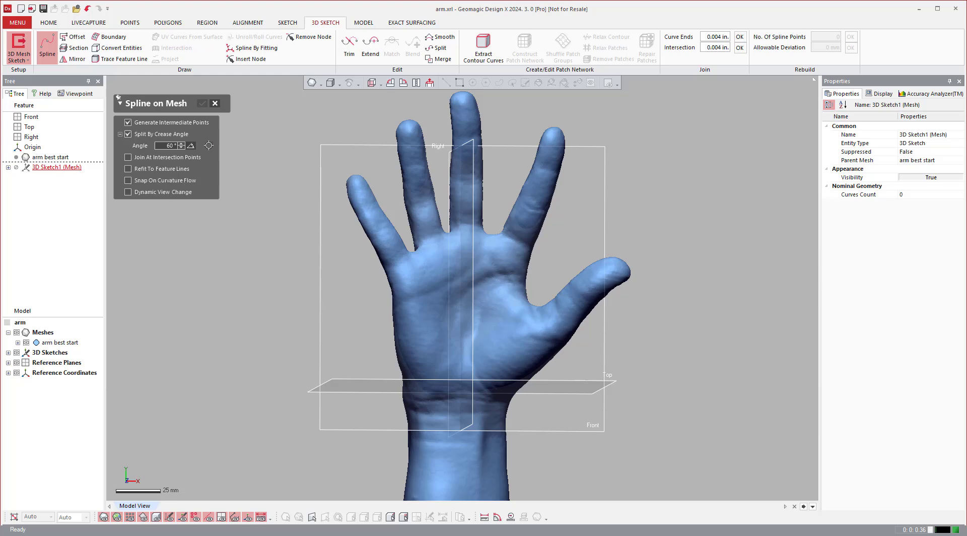
pyautogui.scroll(5, 533, 192)
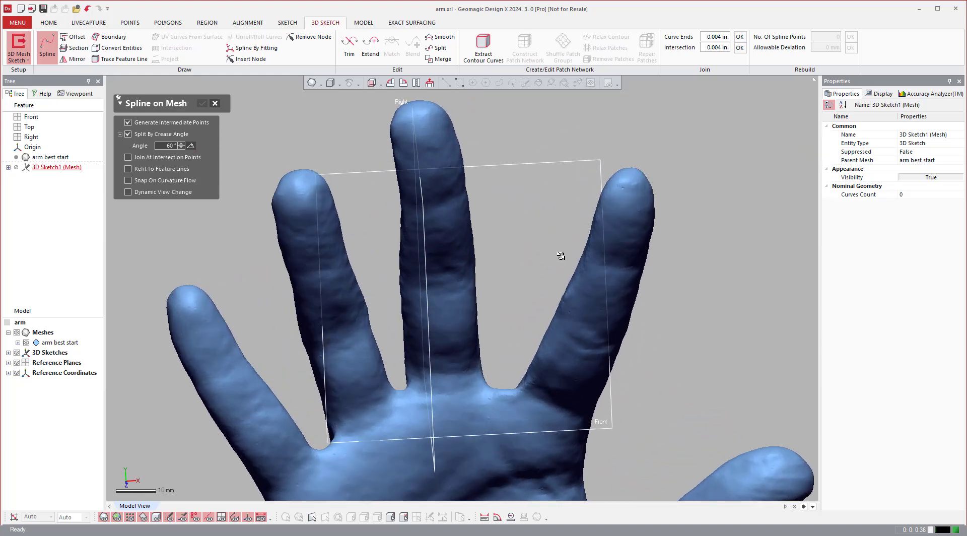
pyautogui.moveTo(618, 407); pyautogui.dragTo(556, 332, button='right')
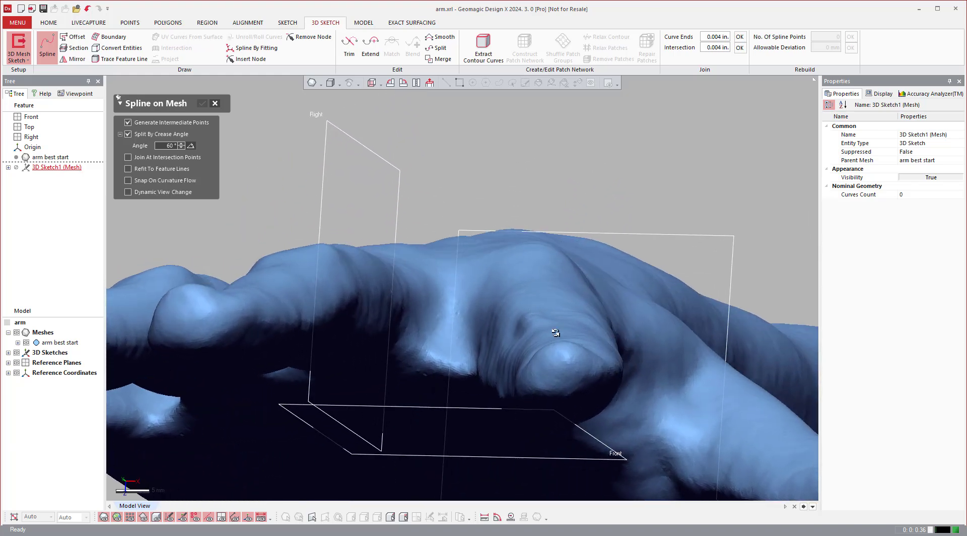
pyautogui.scroll(3, 536, 329)
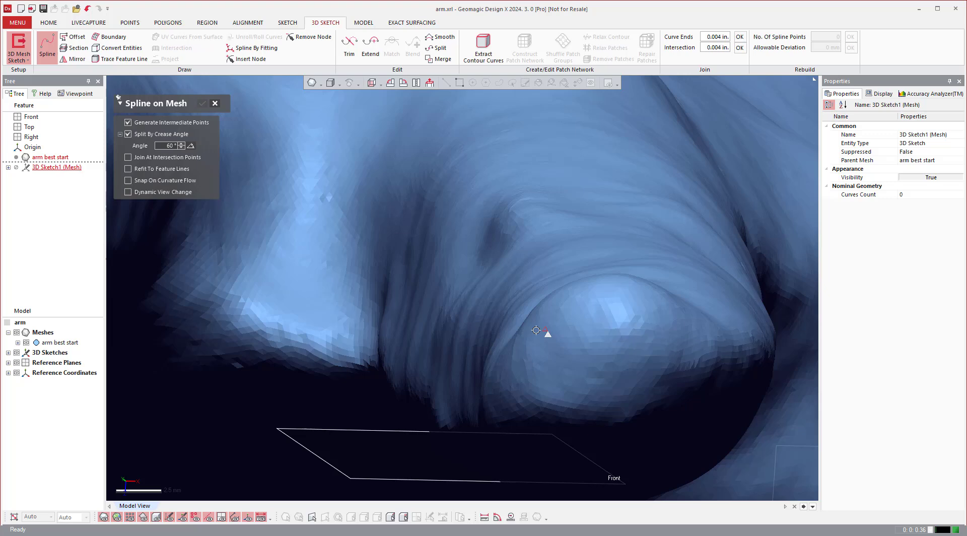
pyautogui.click(530, 322)
pyautogui.click(535, 349)
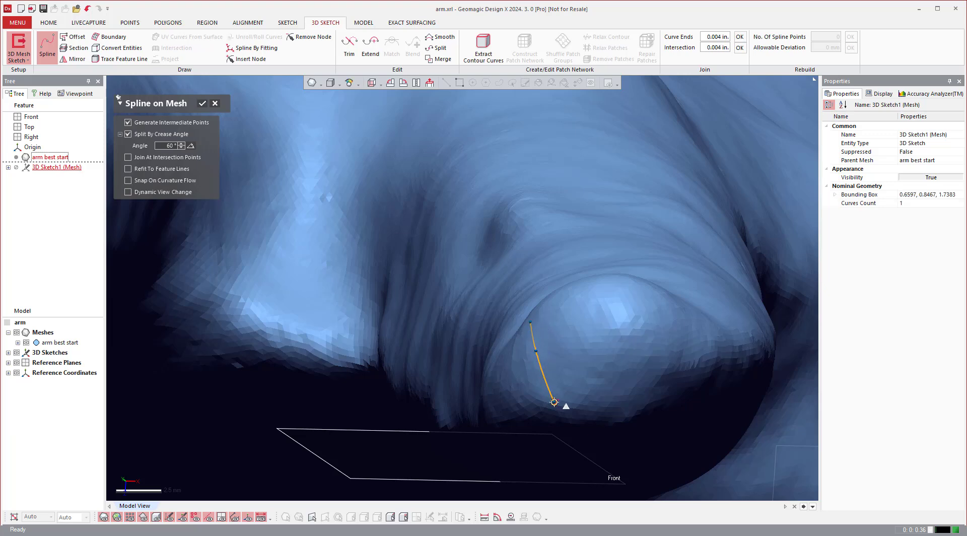
pyautogui.click(554, 402)
# - Draw a second mesh spline across the index fingertip, starting at the end point of the first curve
pyautogui.moveTo(646, 366); pyautogui.dragTo(630, 360, button='right')
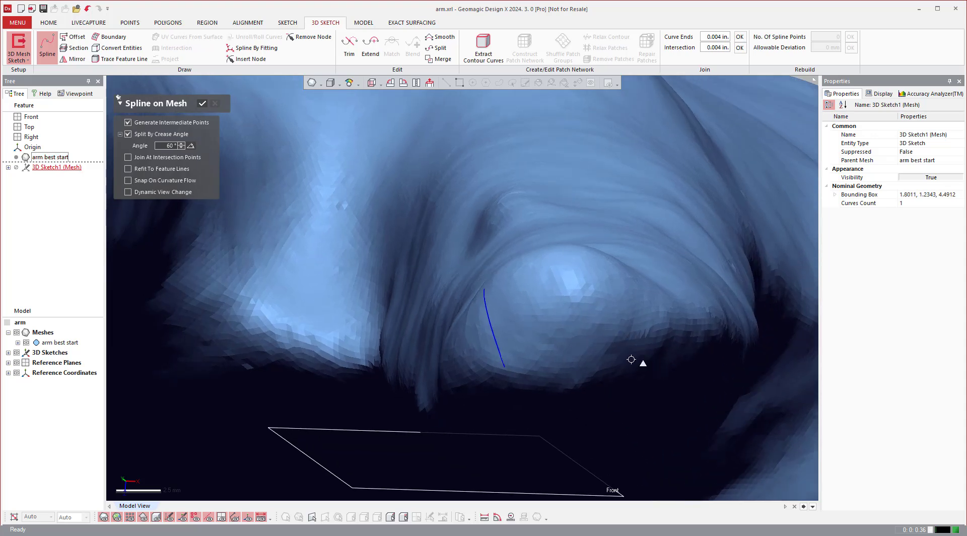
pyautogui.click(503, 367)
pyautogui.click(553, 364)
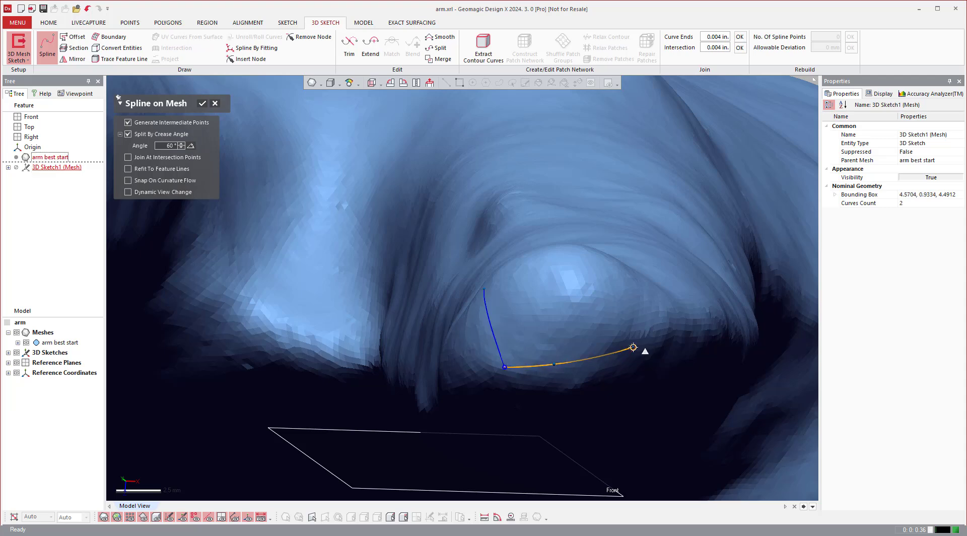
pyautogui.rightClick(634, 343)
pyautogui.click(634, 342)
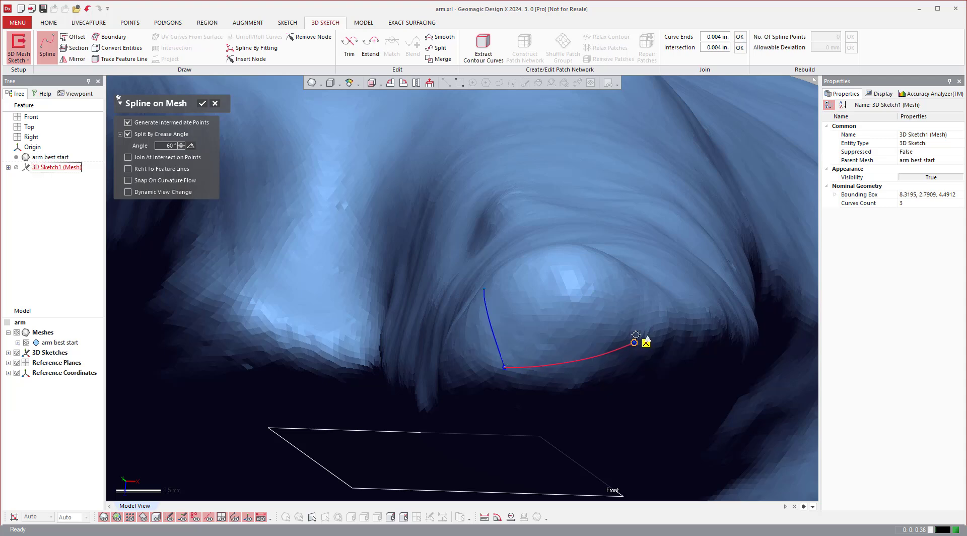
# - Add the third and fourth mesh splines on the index fingertip to close a four-sided loop
pyautogui.moveTo(628, 283); pyautogui.dragTo(635, 305, button='right')
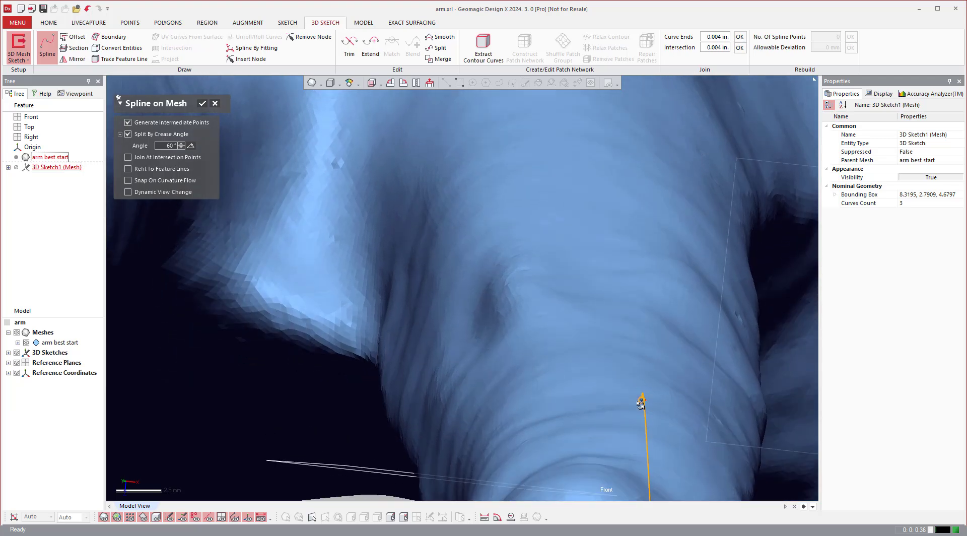
pyautogui.keyDown('ctrl'); pyautogui.moveTo(641, 402); pyautogui.dragTo(622, 290, button='right'); pyautogui.keyUp('ctrl')
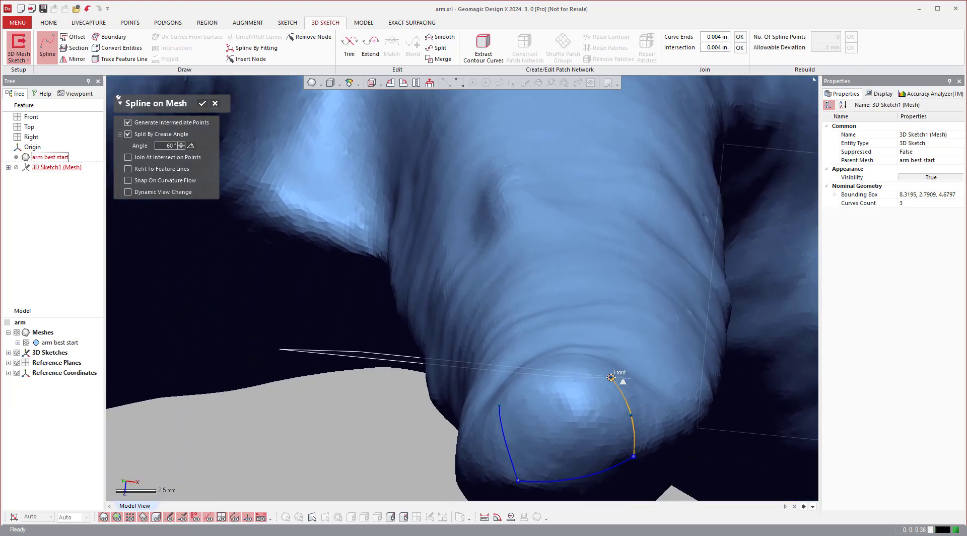
pyautogui.rightClick(610, 378)
pyautogui.click(611, 377)
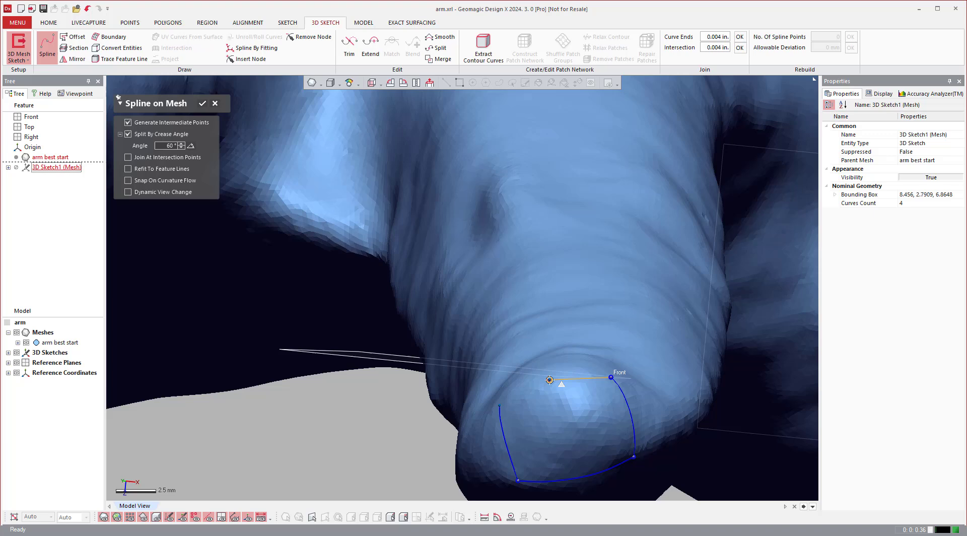
pyautogui.click(500, 404)
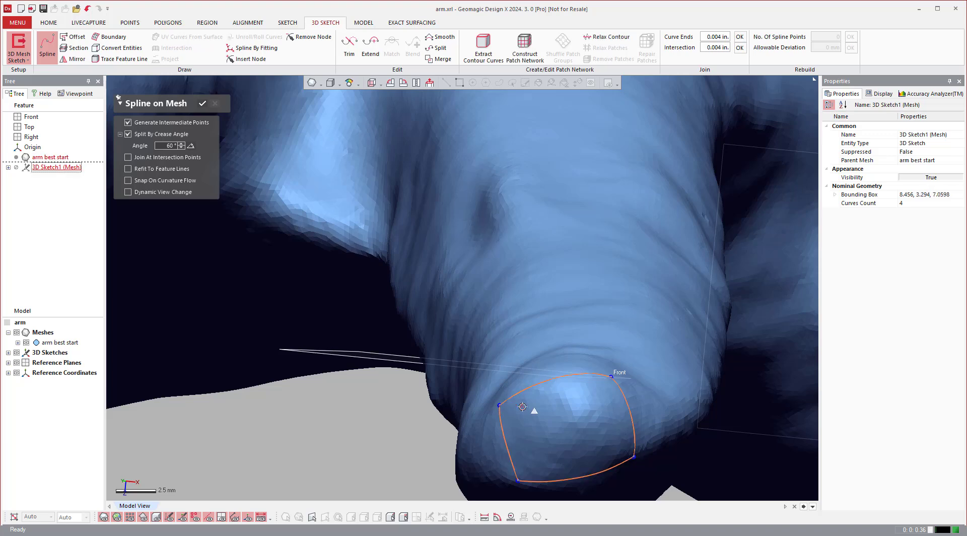
# - Draw a spline from a corner of the fingertip loop along the index finger's palm side, next to the middle finger, down to its base
pyautogui.moveTo(522, 406); pyautogui.dragTo(524, 248, button='right')
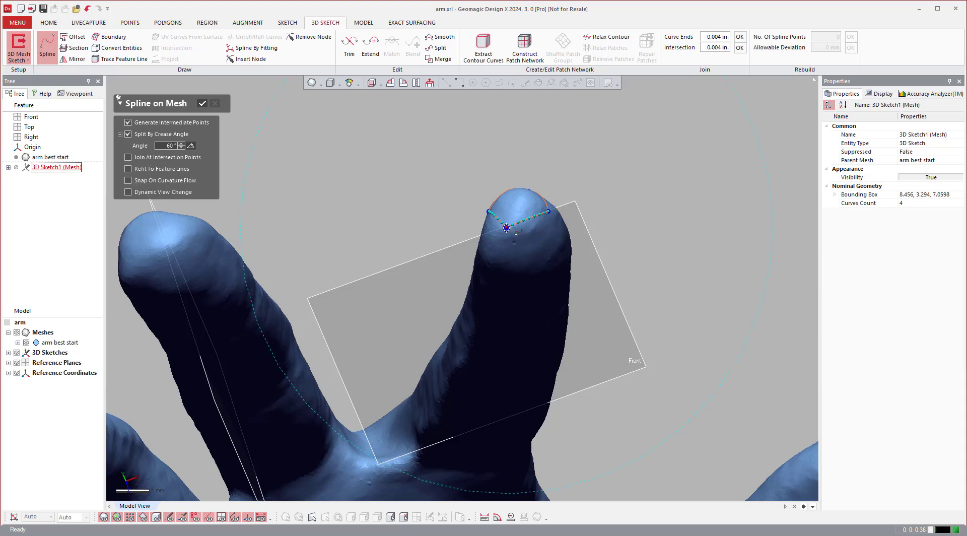
pyautogui.click(506, 228)
pyautogui.click(501, 269)
pyautogui.moveTo(501, 268); pyautogui.dragTo(501, 289, button='right')
pyautogui.click(499, 318)
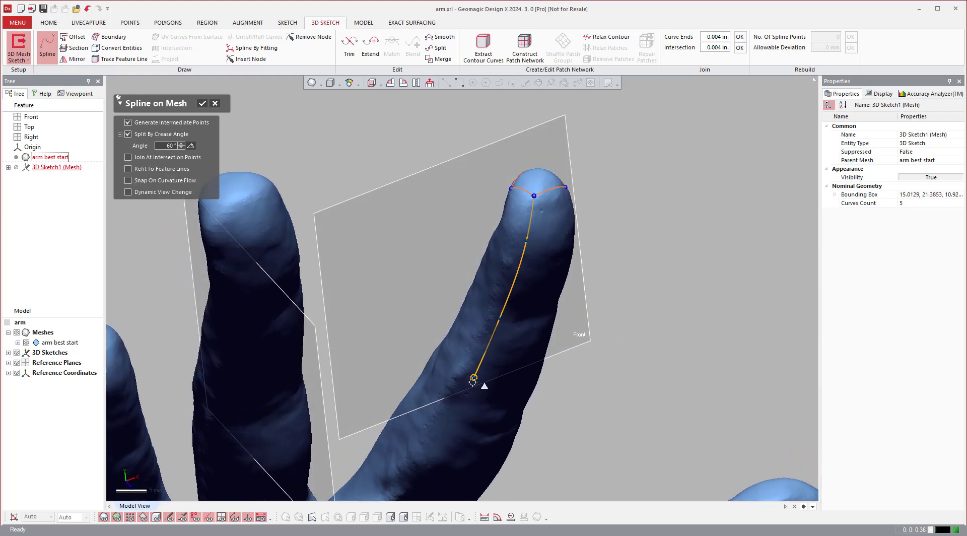
pyautogui.click(461, 400)
pyautogui.click(421, 464)
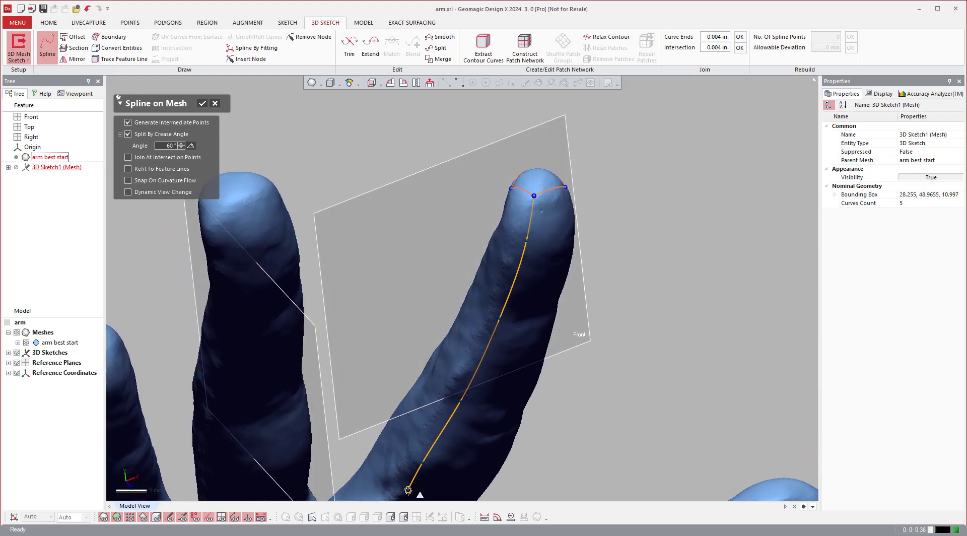
pyautogui.doubleClick(407, 491)
# - Draw a second lengthwise spline from the adjacent loop corner down the index finger's palm side, near the thumb
pyautogui.moveTo(407, 491); pyautogui.dragTo(477, 188, button='right')
pyautogui.click(459, 190)
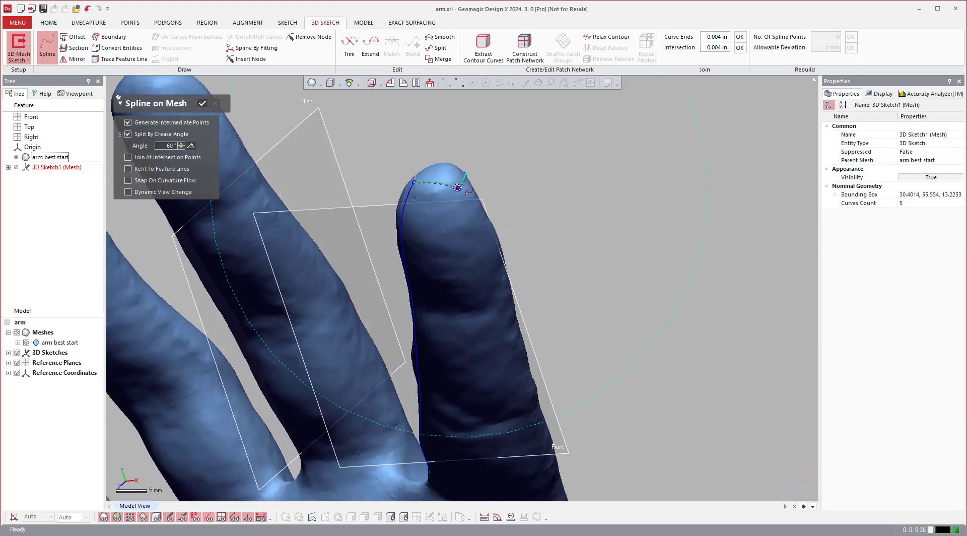
pyautogui.click(457, 188)
pyautogui.click(477, 264)
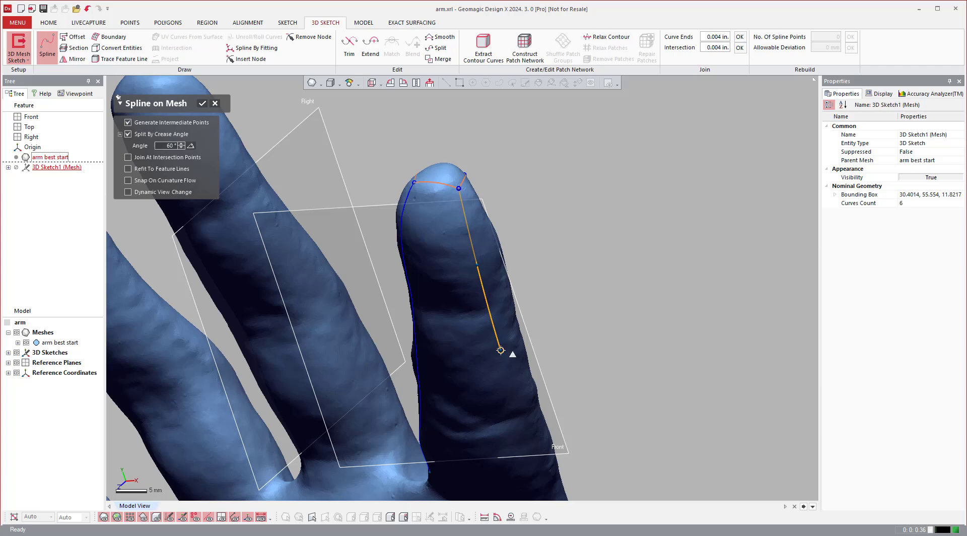
pyautogui.click(501, 350)
pyautogui.moveTo(501, 350); pyautogui.dragTo(495, 308, button='right')
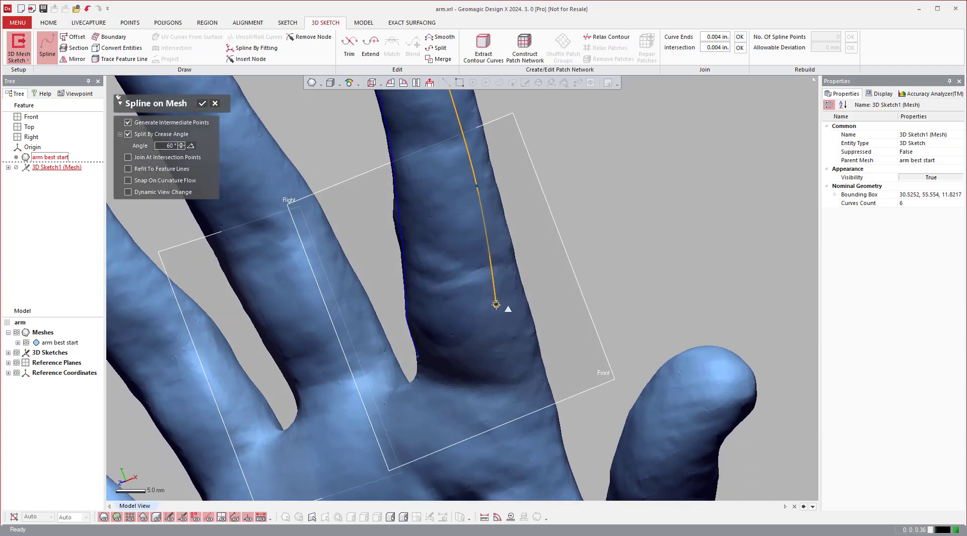
pyautogui.doubleClick(511, 368)
# - Draw a third lengthwise spline from the next loop corner along the back of the index finger on its thumb side
pyautogui.moveTo(511, 368); pyautogui.dragTo(403, 270, button='right')
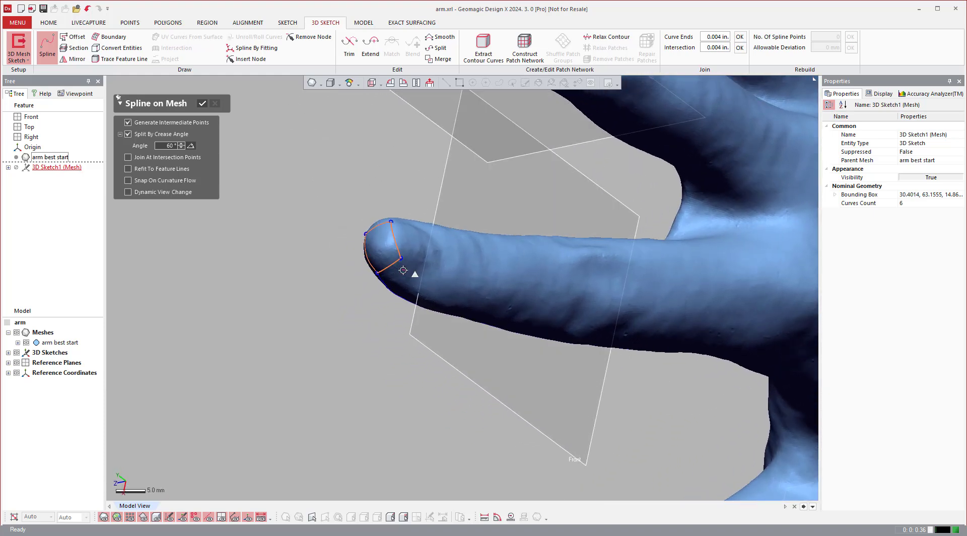
pyautogui.click(402, 258)
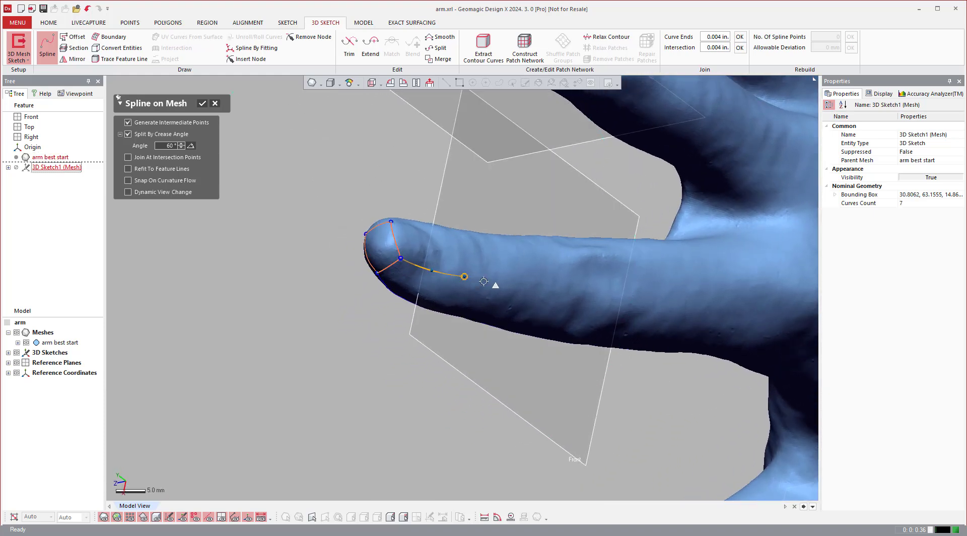
pyautogui.moveTo(675, 313); pyautogui.dragTo(371, 322, button='right')
pyautogui.doubleClick(618, 283)
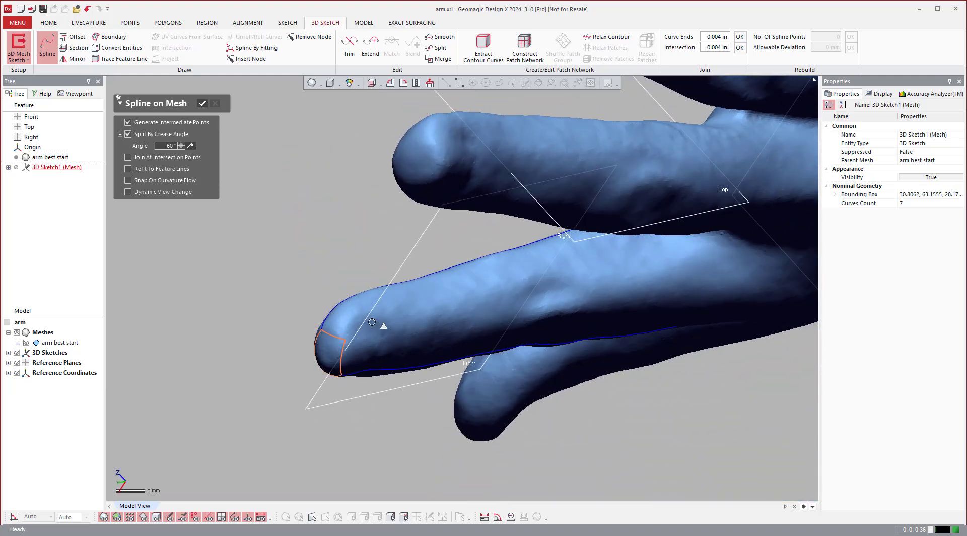
# - Draw the fourth lengthwise spline from the remaining loop corner along the back of the index finger, near the middle finger
pyautogui.click(345, 339)
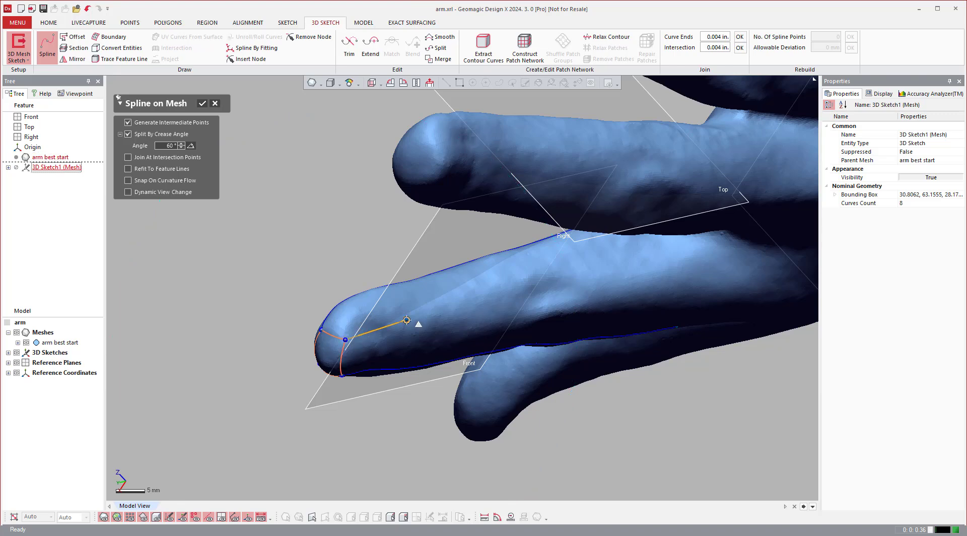
pyautogui.click(406, 320)
pyautogui.click(509, 297)
pyautogui.click(644, 270)
pyautogui.moveTo(643, 270); pyautogui.dragTo(584, 267, button='right')
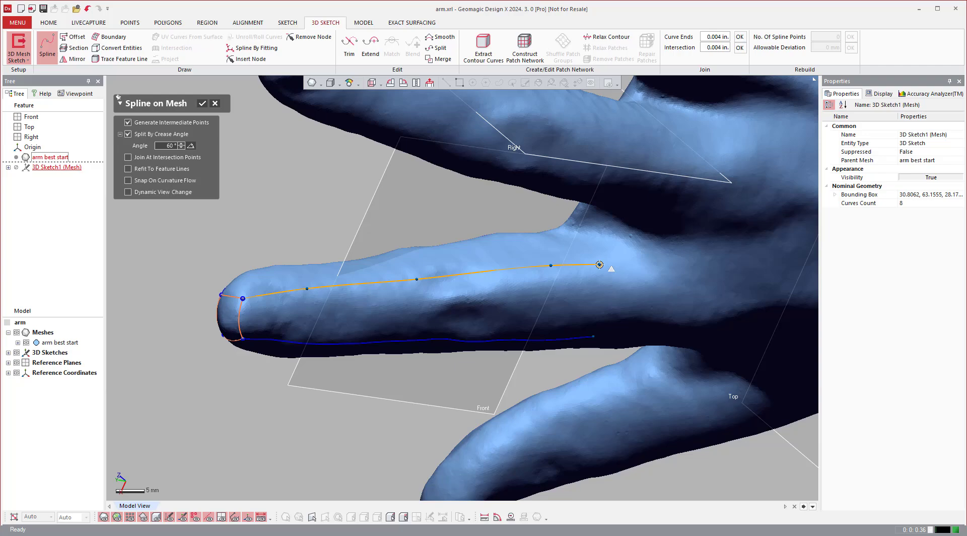
pyautogui.doubleClick(600, 263)
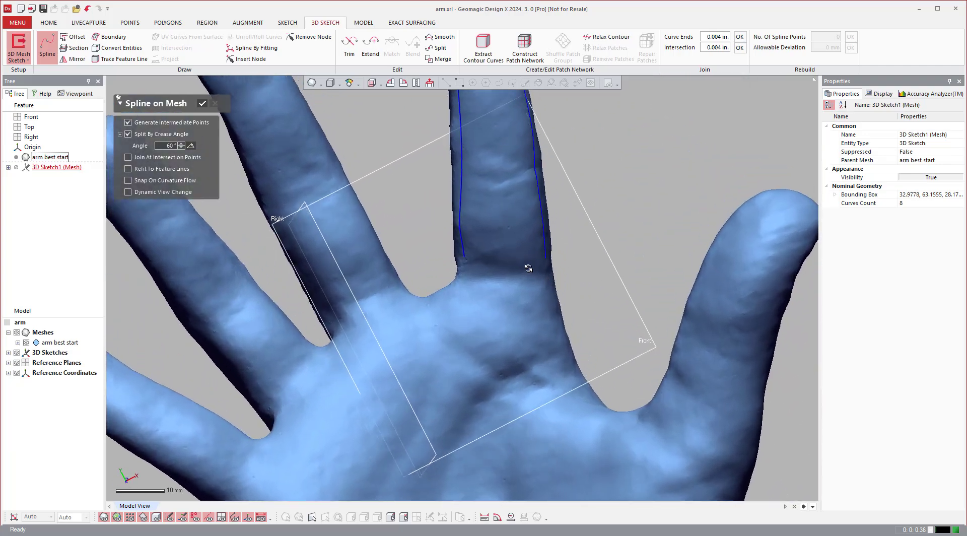
# - Connect the lengthwise curves' lower ends with splines across the palm side and the thumb side of the index finger's base
pyautogui.click(435, 296)
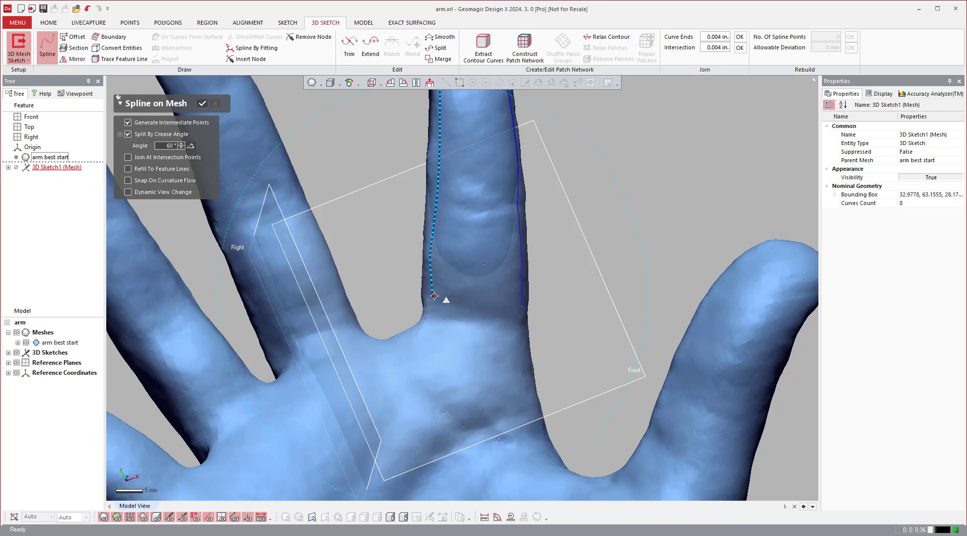
pyautogui.click(433, 296)
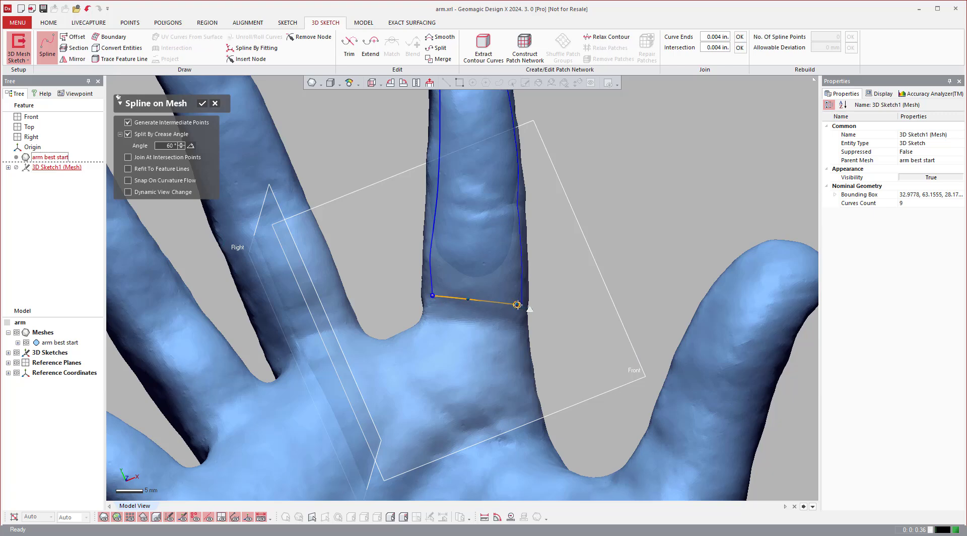
pyautogui.click(523, 308)
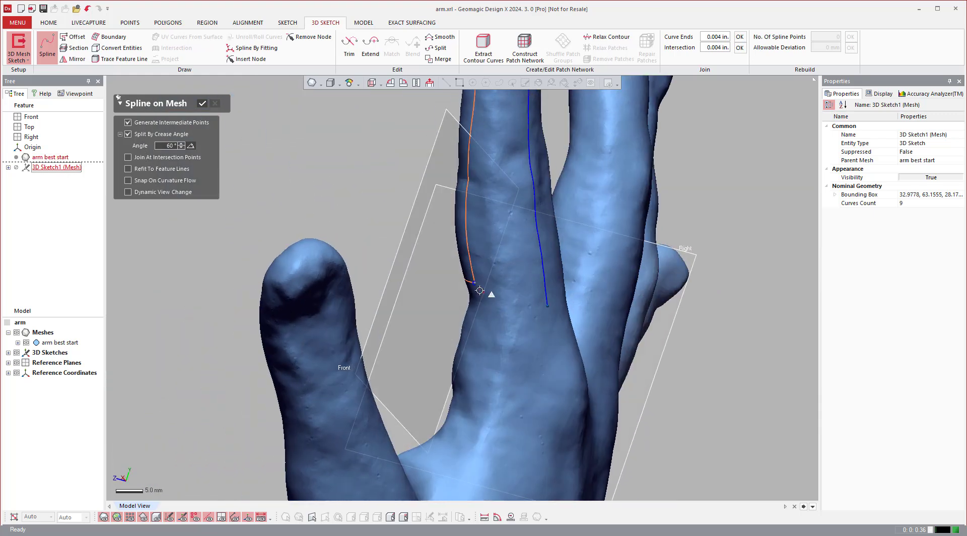
pyautogui.click(476, 282)
pyautogui.click(475, 282)
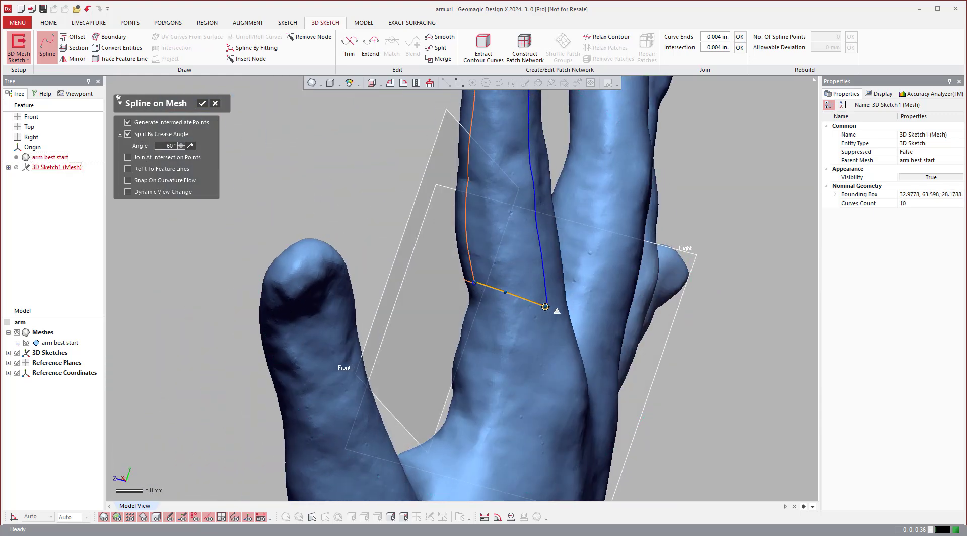
pyautogui.click(548, 306)
# - Join the lower ends of the two rear lengthwise curves with a spline across the back of the index finger's base
pyautogui.moveTo(550, 311); pyautogui.dragTo(494, 352, button='right')
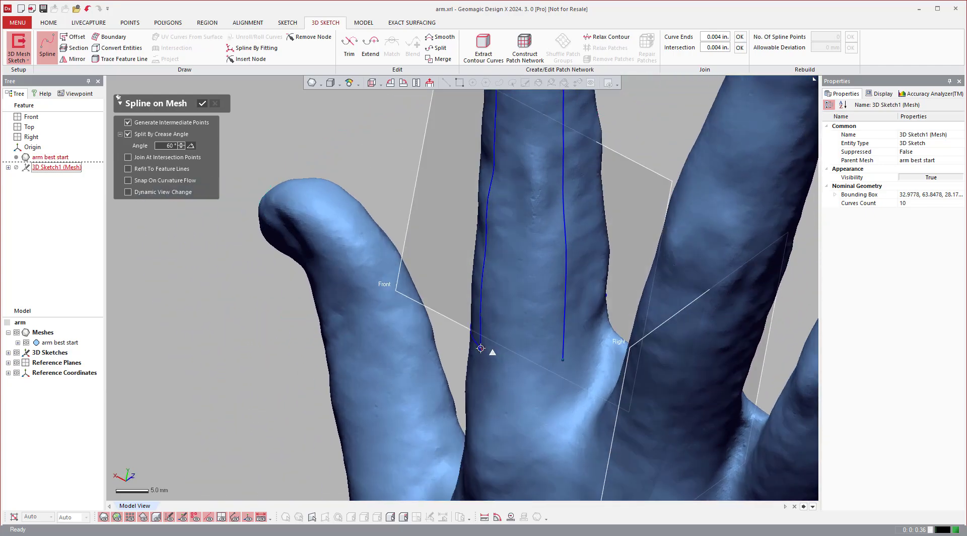
pyautogui.click(481, 347)
pyautogui.click(562, 359)
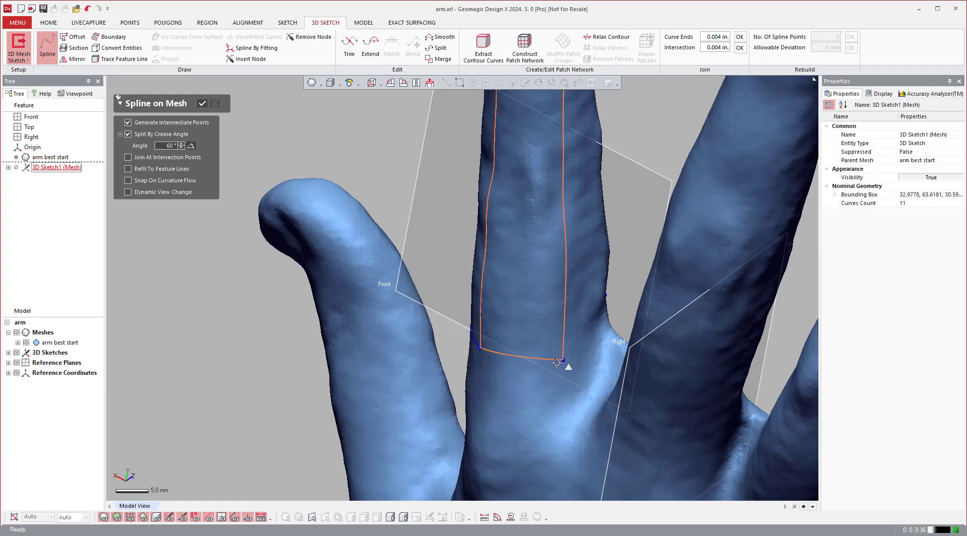
pyautogui.moveTo(557, 363)
pyautogui.mouseDown(button='right')
pyautogui.moveTo(604, 348)
pyautogui.moveTo(600, 328)
pyautogui.moveTo(494, 294)
pyautogui.mouseUp(button='right')
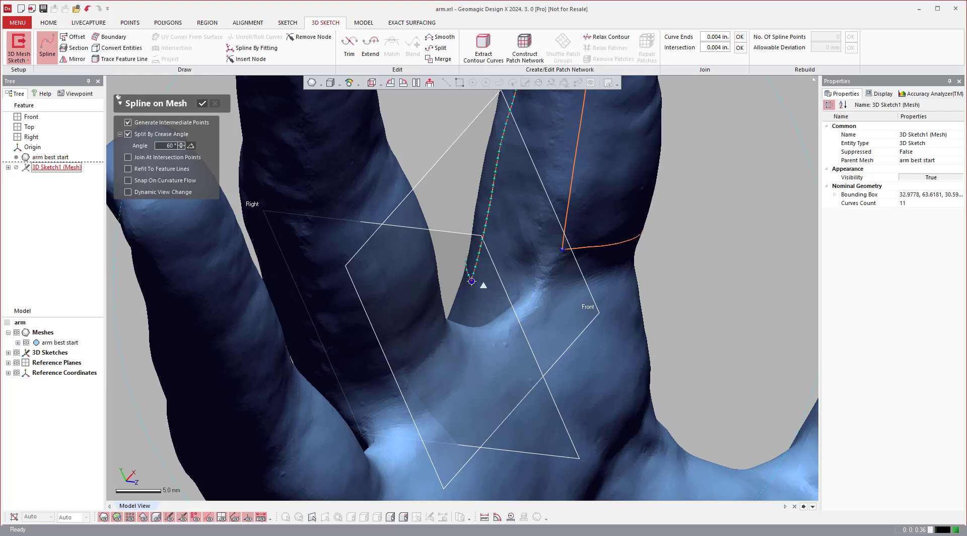
# - Close the index finger's base loop with a spline on the side facing the middle finger and finish the spline command
pyautogui.click(563, 249)
pyautogui.scroll(-4, 587, 267)
pyautogui.moveTo(588, 268)
pyautogui.mouseDown(button='right')
pyautogui.moveTo(557, 265)
pyautogui.moveTo(550, 283)
pyautogui.moveTo(544, 274)
pyautogui.mouseUp(button='right')
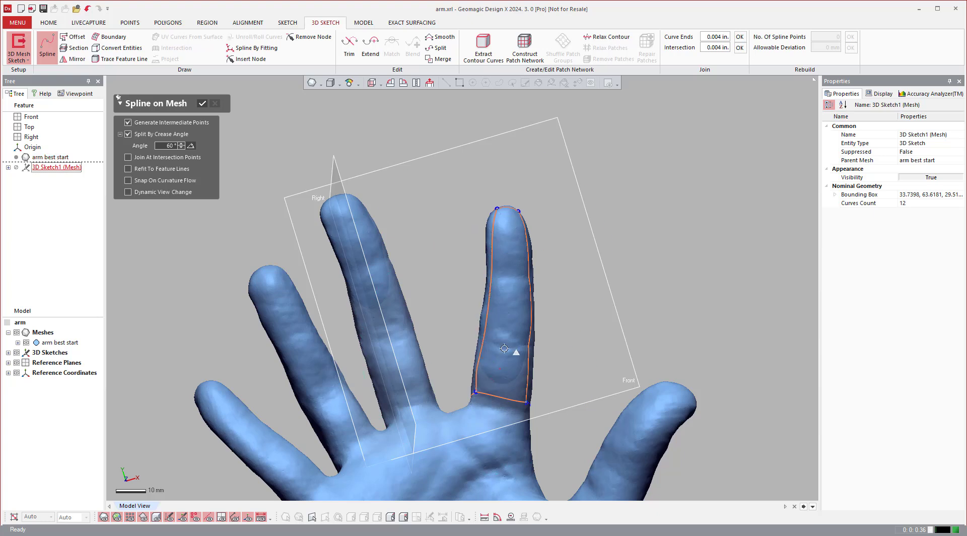
pyautogui.click(202, 104)
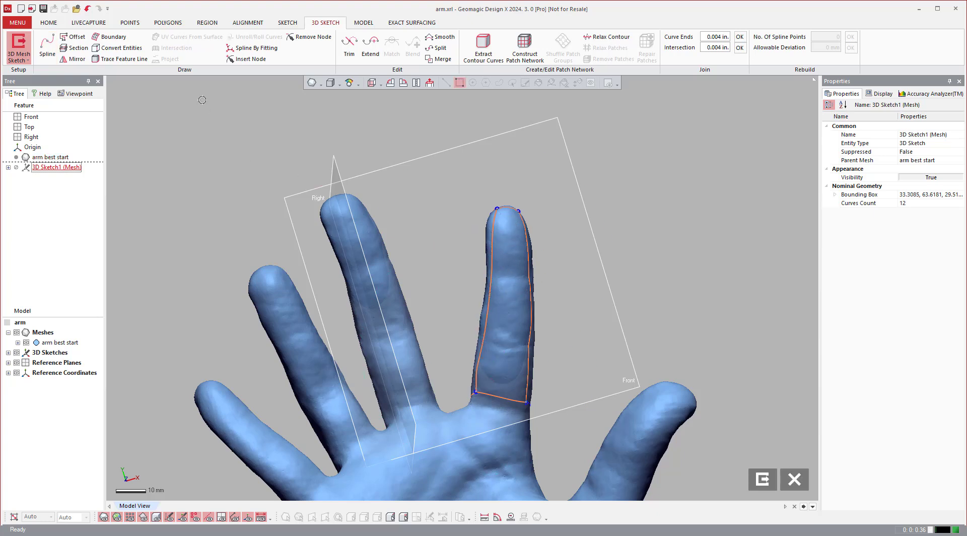
# - Create three crosswise section curves around the index finger, spaced between its base and tip, using lines drawn on the screen
pyautogui.click(80, 47)
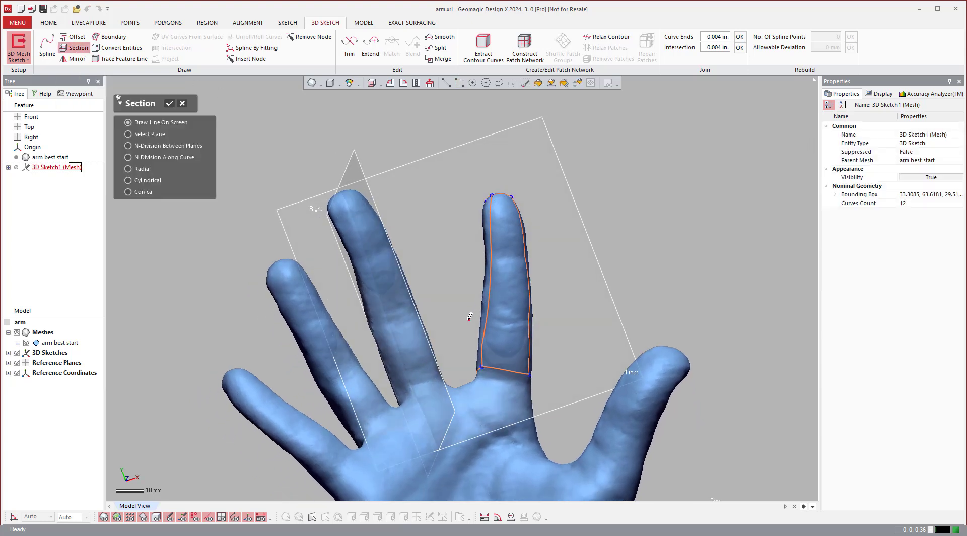
pyautogui.moveTo(459, 317); pyautogui.dragTo(567, 323)
pyautogui.moveTo(477, 275); pyautogui.dragTo(555, 272)
pyautogui.moveTo(473, 231); pyautogui.dragTo(553, 222)
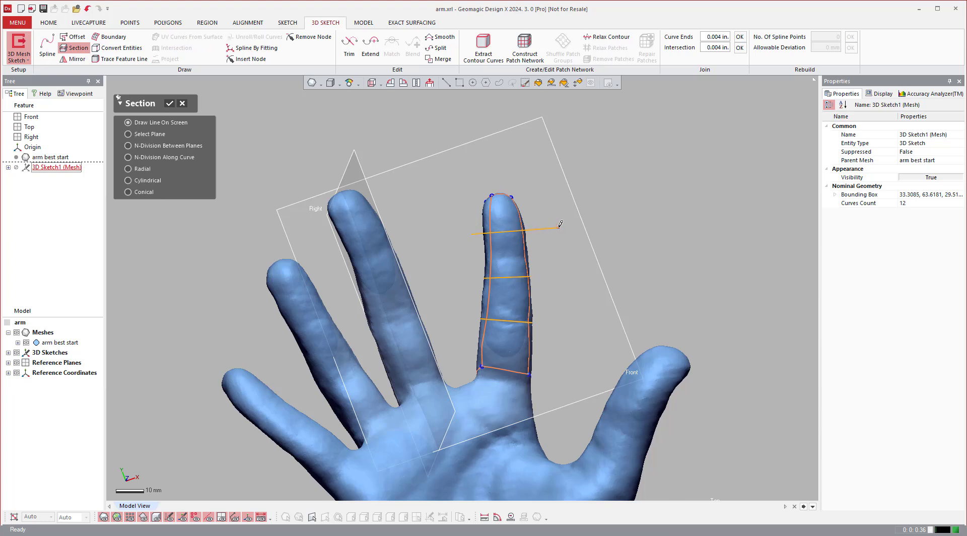
pyautogui.click(170, 104)
# - Join all curves of the index finger network at their intersections with a 0.004 in tolerance
pyautogui.scroll(5, 602, 199)
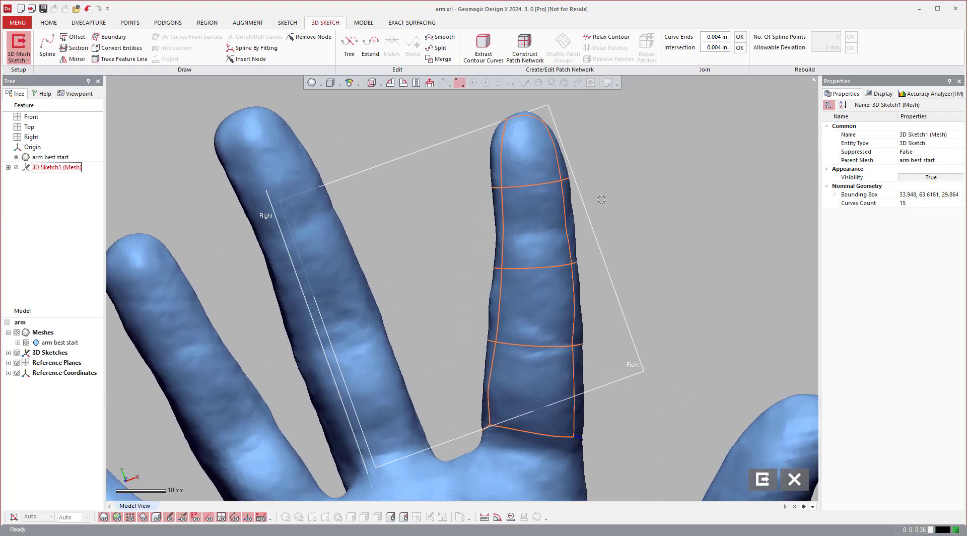
pyautogui.scroll(3, 601, 199)
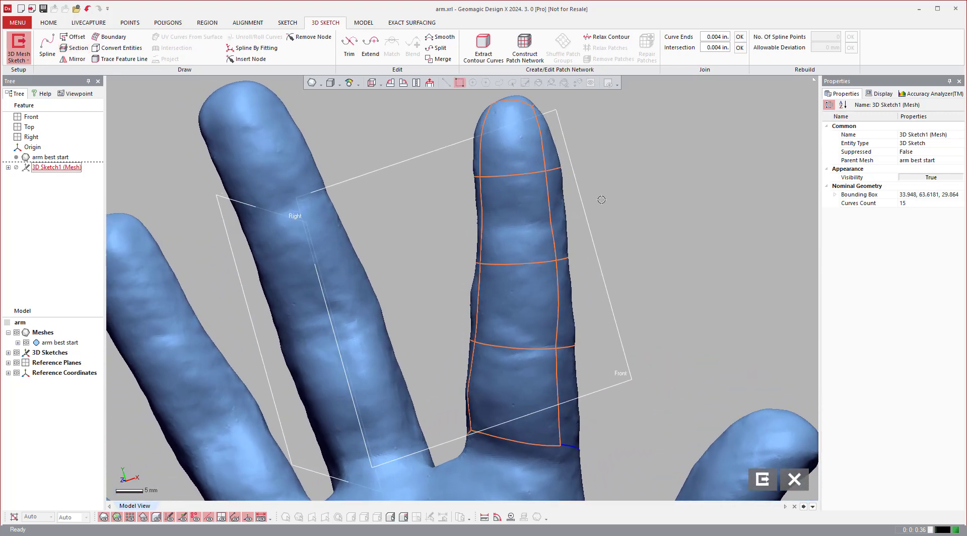
pyautogui.scroll(-2, 601, 200)
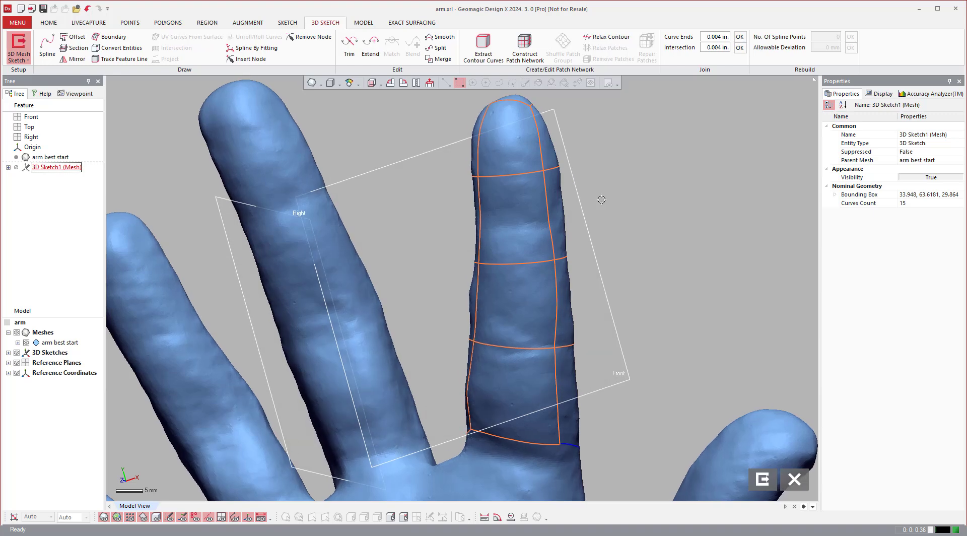
pyautogui.click(527, 178)
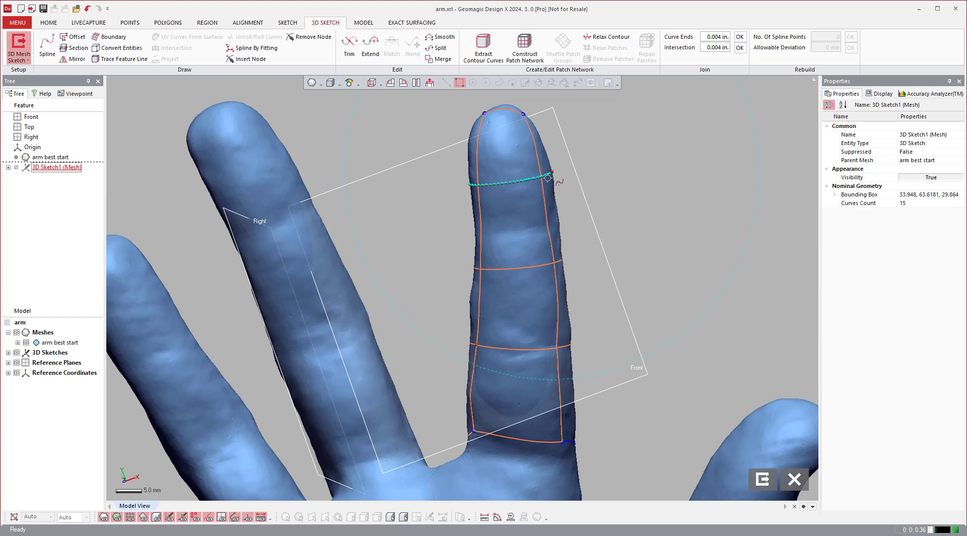
pyautogui.moveTo(626, 103); pyautogui.dragTo(613, 134, button='right')
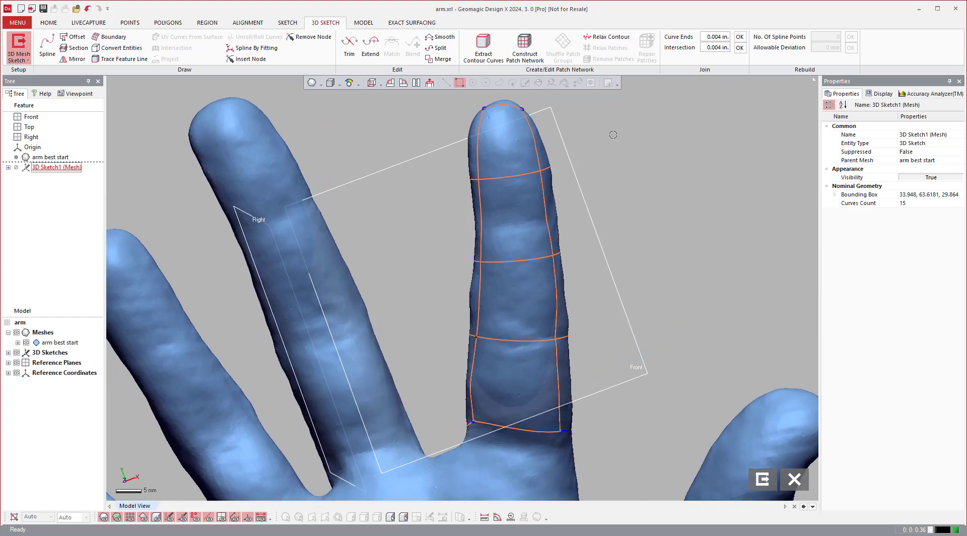
pyautogui.hotkey('ctrl', 'a')
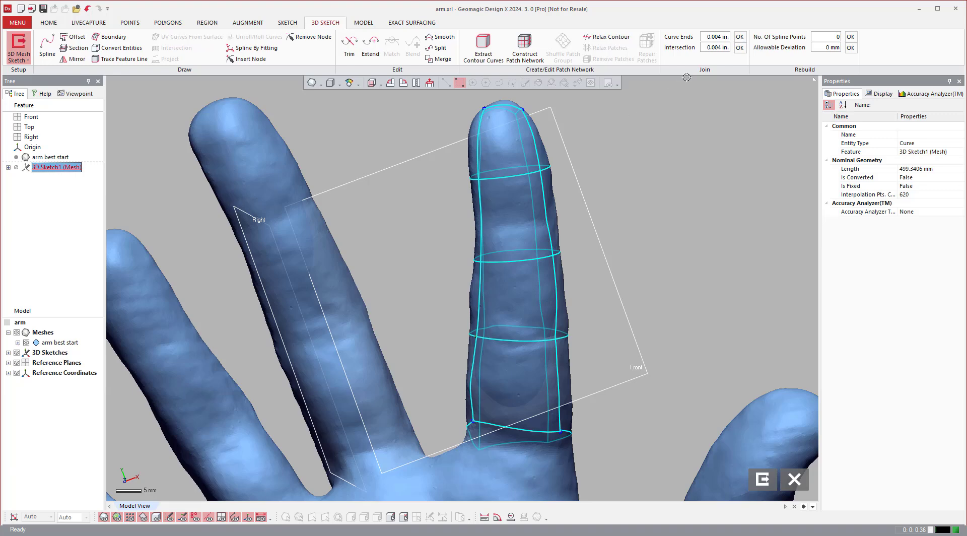
pyautogui.click(738, 49)
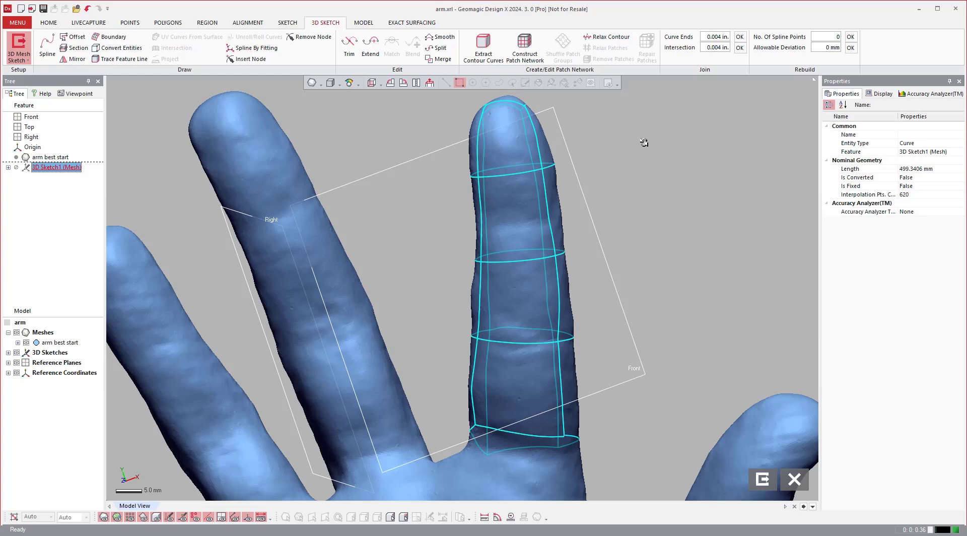
pyautogui.press('Escape')
pyautogui.moveTo(587, 160); pyautogui.dragTo(568, 178, button='right')
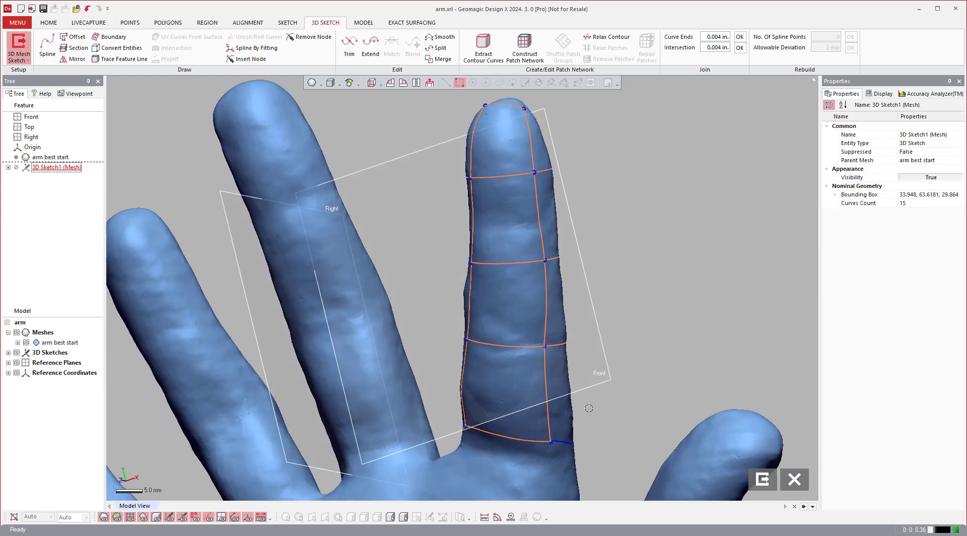
# - Delete the unconnected spline across the thumb side of the index finger's base
pyautogui.moveTo(589, 408)
pyautogui.mouseDown(button='right')
pyautogui.moveTo(614, 408)
pyautogui.moveTo(583, 388)
pyautogui.mouseUp(button='right')
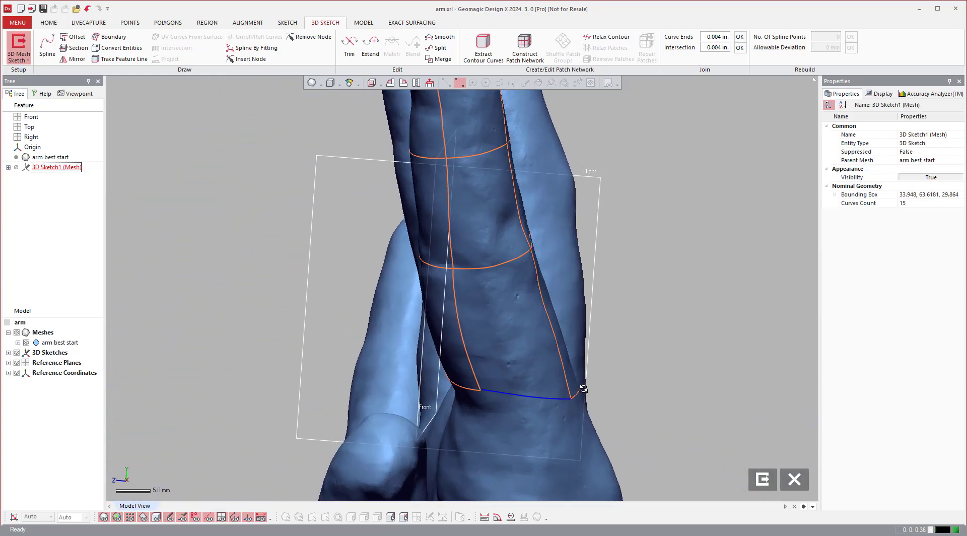
pyautogui.scroll(5, 583, 388)
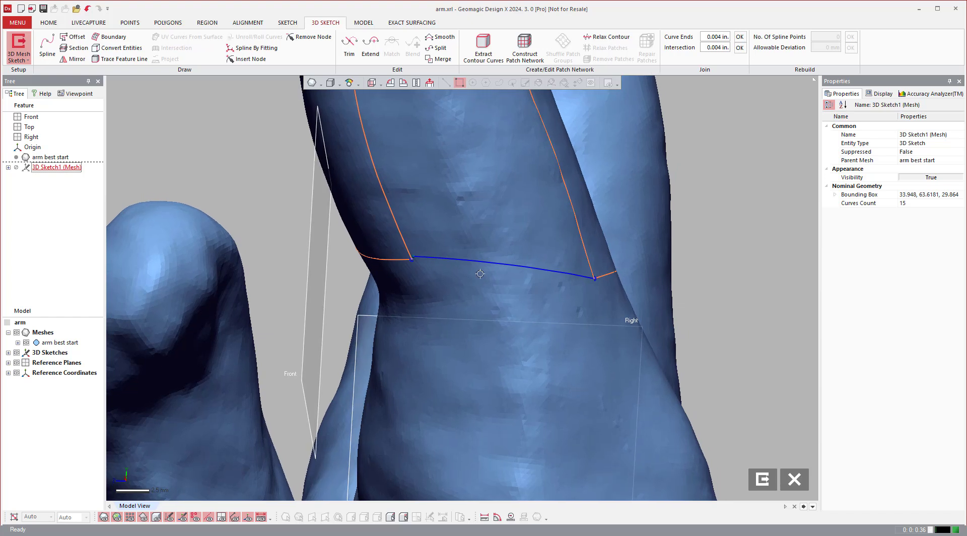
pyautogui.moveTo(480, 274)
pyautogui.mouseDown(button='right')
pyautogui.moveTo(518, 276)
pyautogui.moveTo(434, 289)
pyautogui.mouseUp(button='right')
pyautogui.click(442, 272)
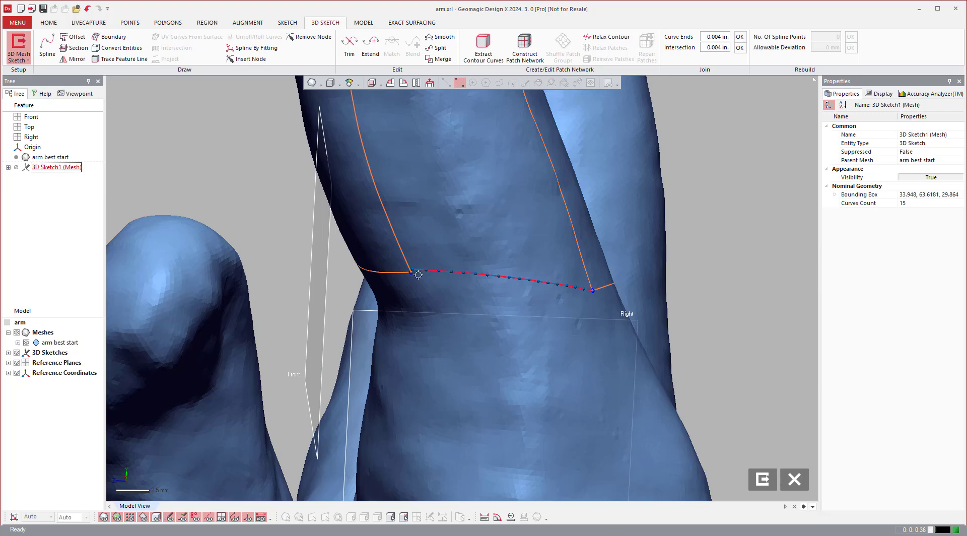
pyautogui.scroll(4, 415, 274)
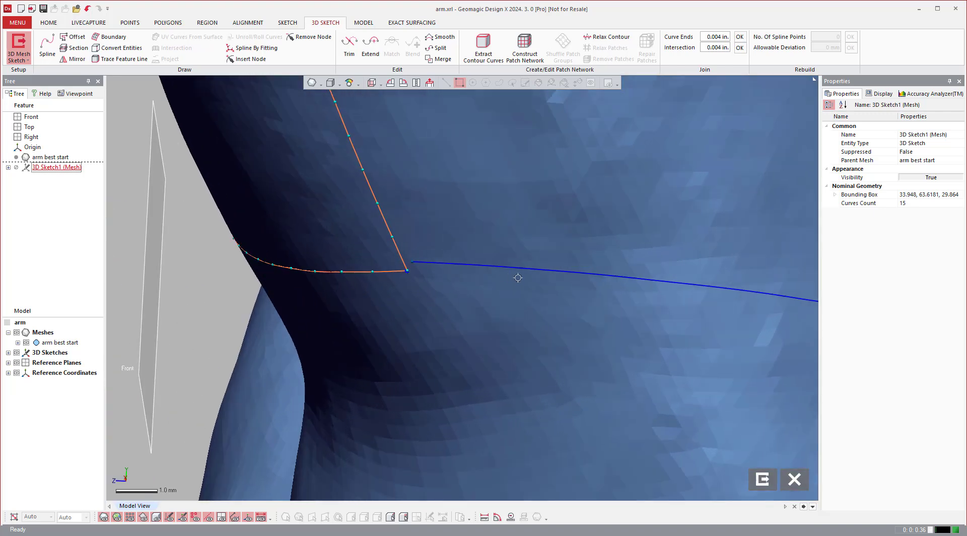
pyautogui.click(528, 269)
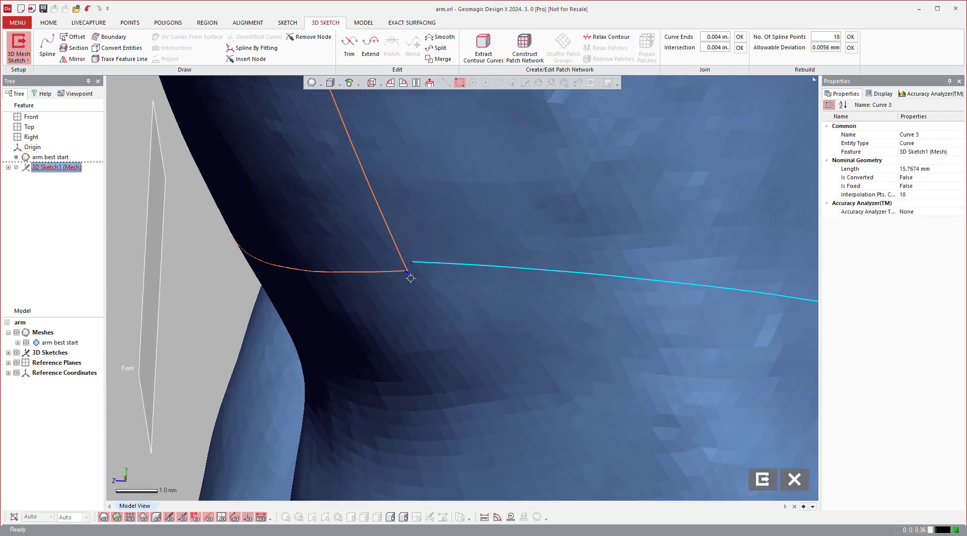
pyautogui.press('Delete')
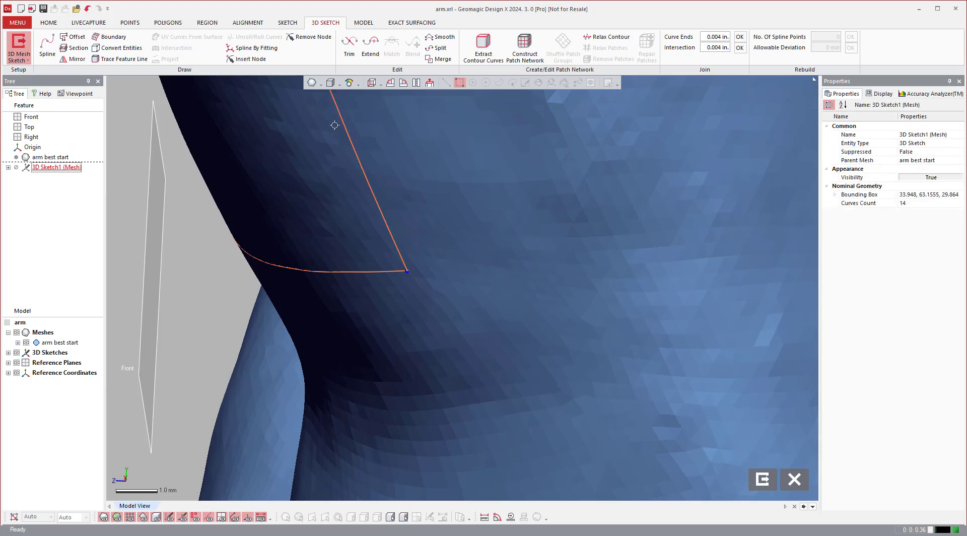
# - Redraw the spline across the thumb side of the index finger's base, connecting both corner nodes through one intermediate point
pyautogui.click(48, 45)
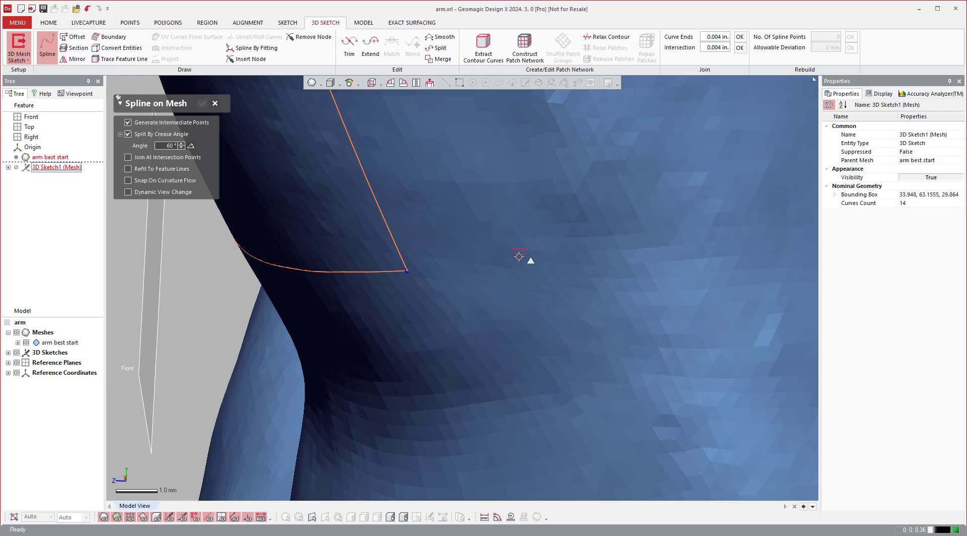
pyautogui.scroll(-2, 524, 261)
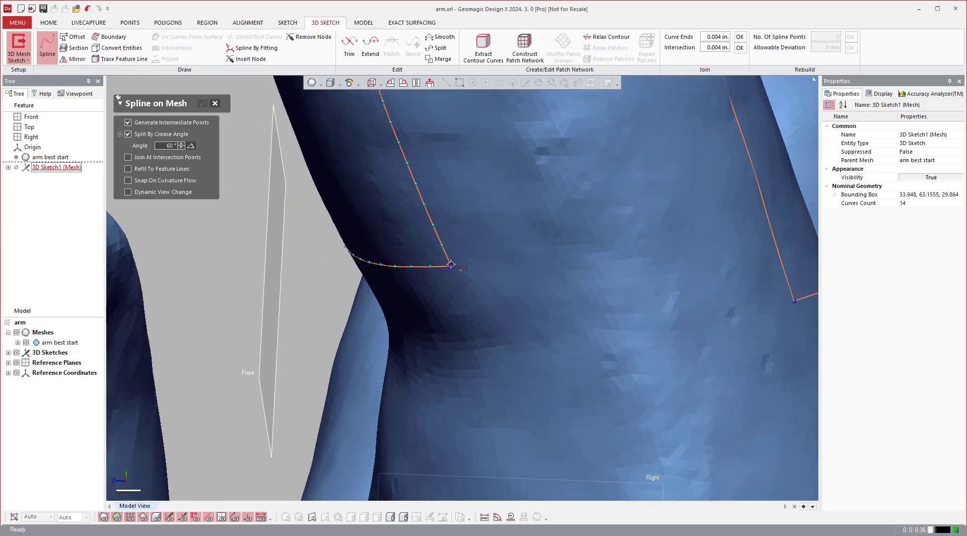
pyautogui.click(567, 270)
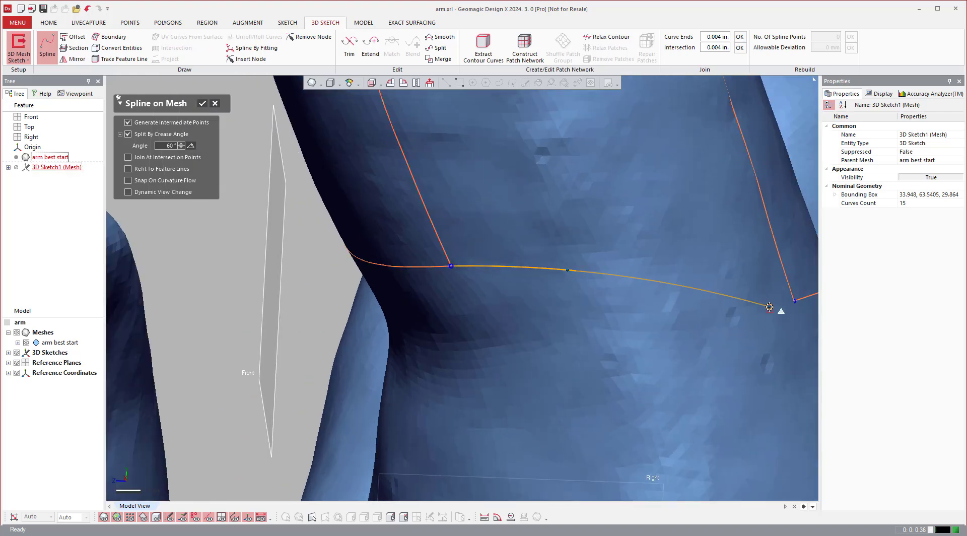
pyautogui.click(795, 300)
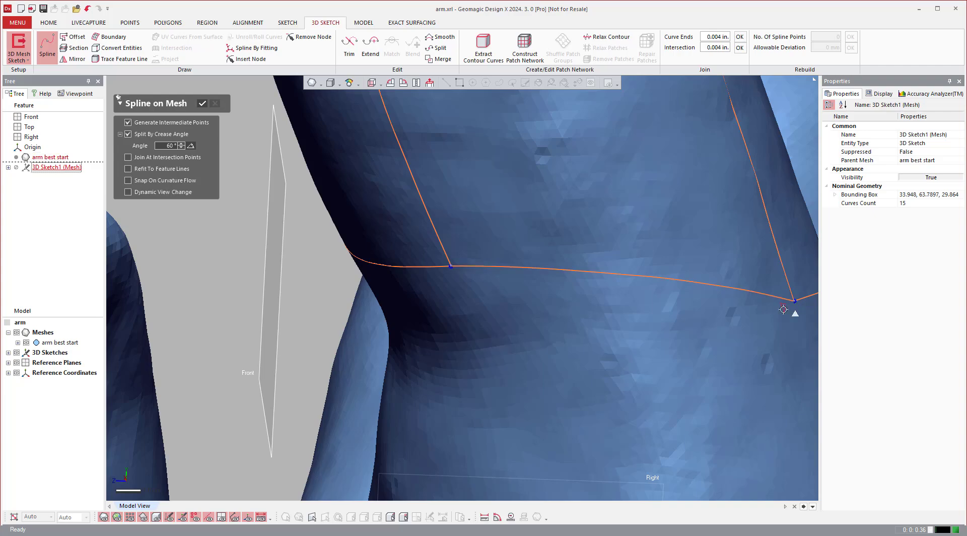
pyautogui.scroll(-3, 622, 286)
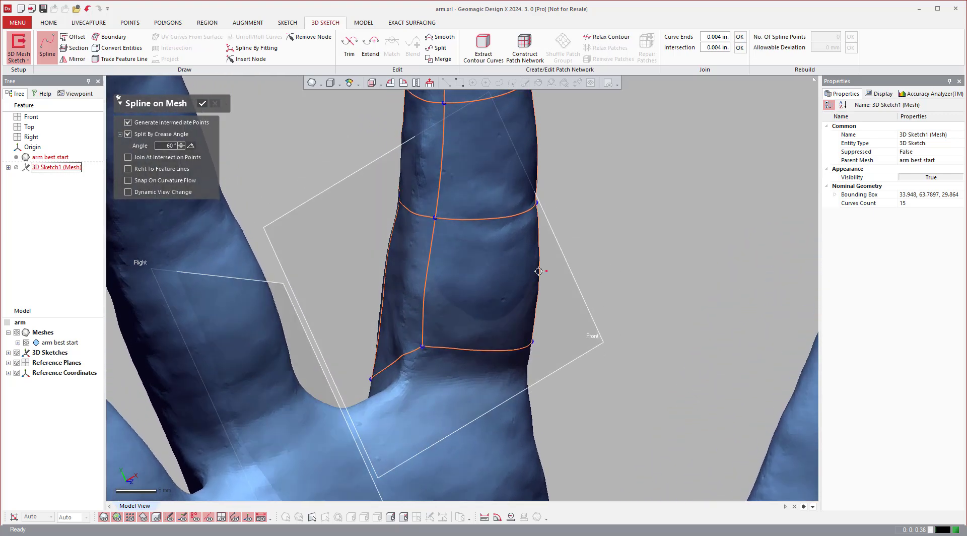
pyautogui.click(202, 106)
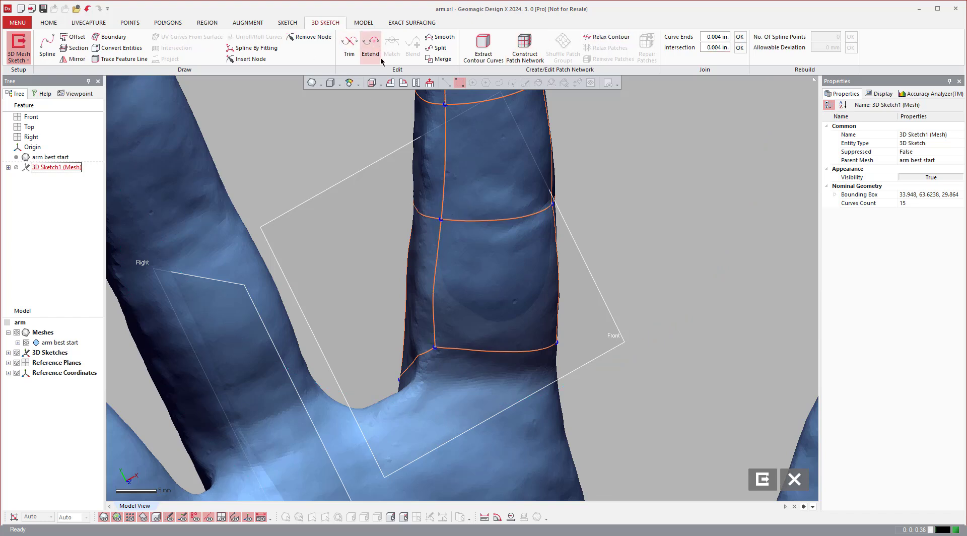
# - Examine where the section curves are split and joined to the lengthwise curves on the index finger
pyautogui.click(444, 53)
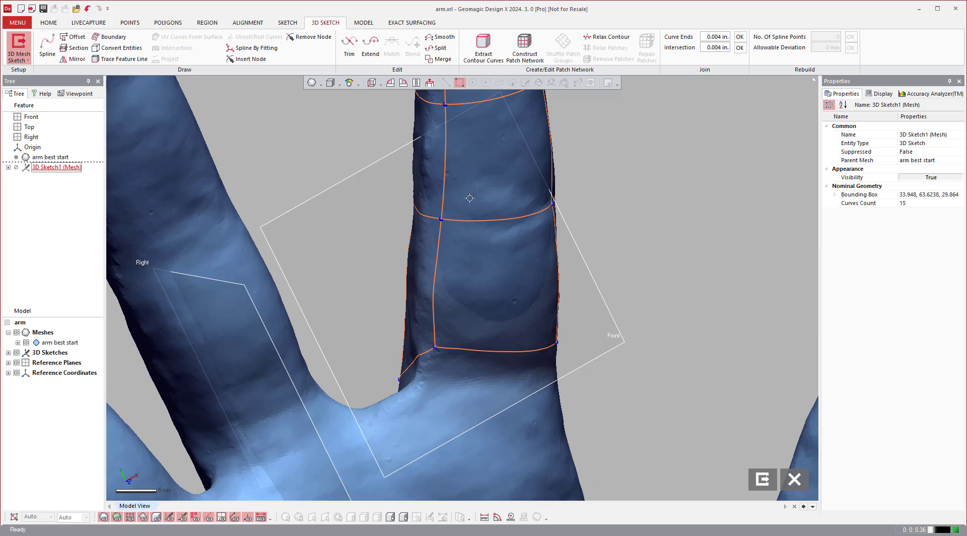
pyautogui.moveTo(554, 213)
pyautogui.mouseDown(button='right')
pyautogui.moveTo(548, 224)
pyautogui.moveTo(563, 223)
pyautogui.mouseUp(button='right')
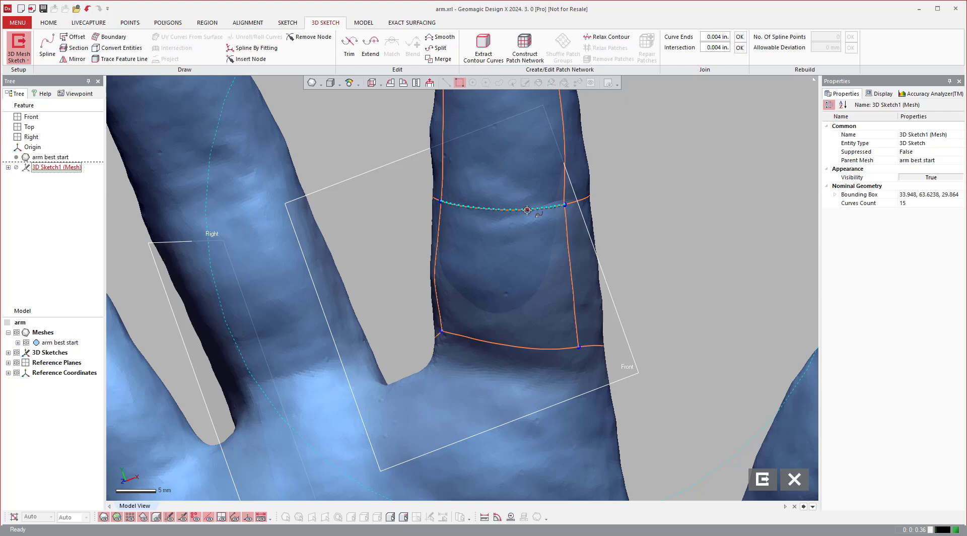
pyautogui.scroll(5, 522, 216)
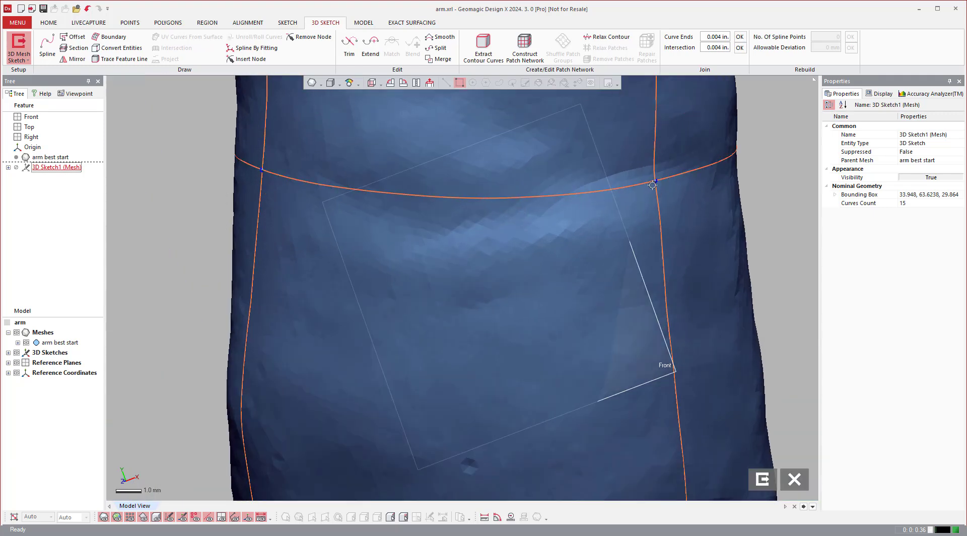
pyautogui.scroll(-3, 590, 199)
pyautogui.scroll(-2, 589, 200)
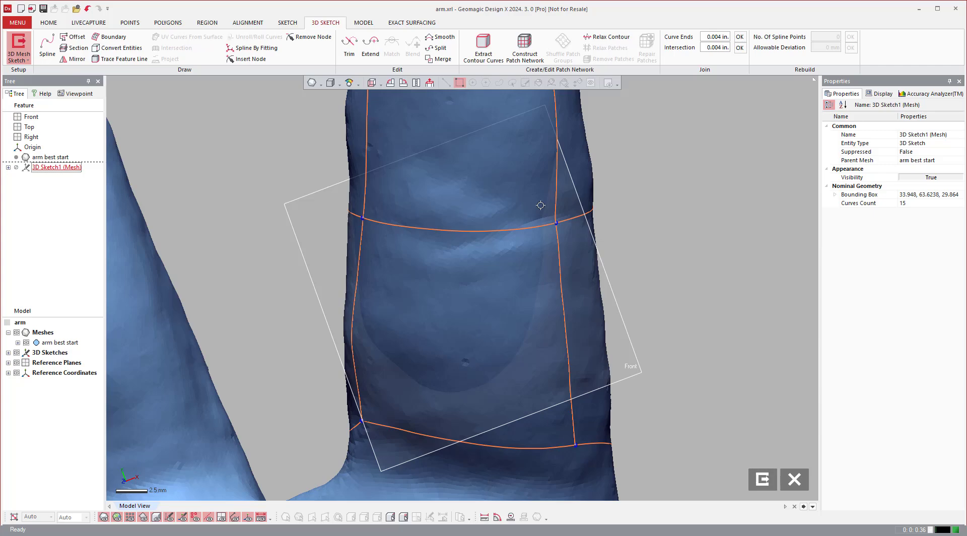
pyautogui.moveTo(516, 222); pyautogui.dragTo(347, 201, button='right')
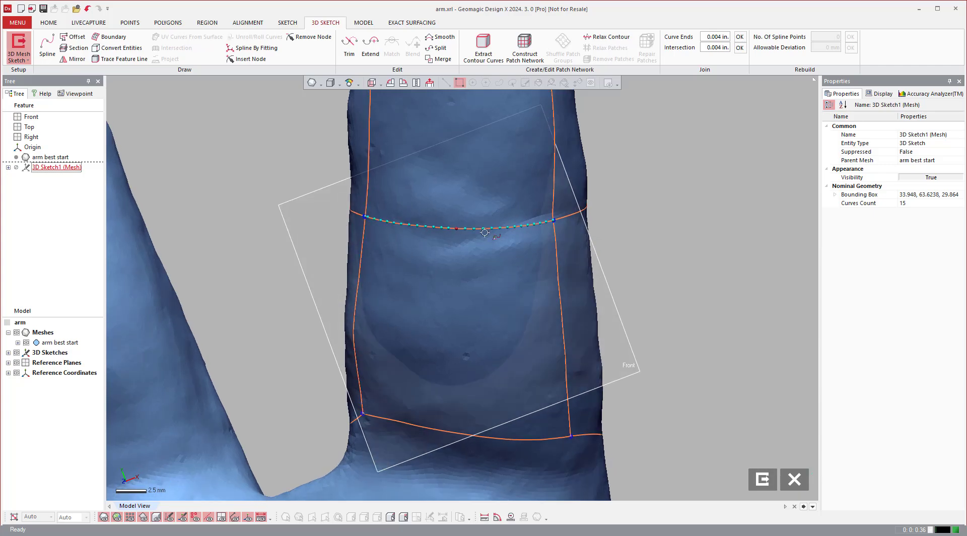
pyautogui.moveTo(550, 223)
pyautogui.mouseDown(button='right')
pyautogui.moveTo(591, 263)
pyautogui.moveTo(556, 371)
pyautogui.moveTo(565, 379)
pyautogui.mouseUp(button='right')
pyautogui.keyDown('ctrl'); pyautogui.moveTo(355, 397); pyautogui.dragTo(334, 320, button='right'); pyautogui.keyUp('ctrl')
pyautogui.scroll(-1, 334, 320)
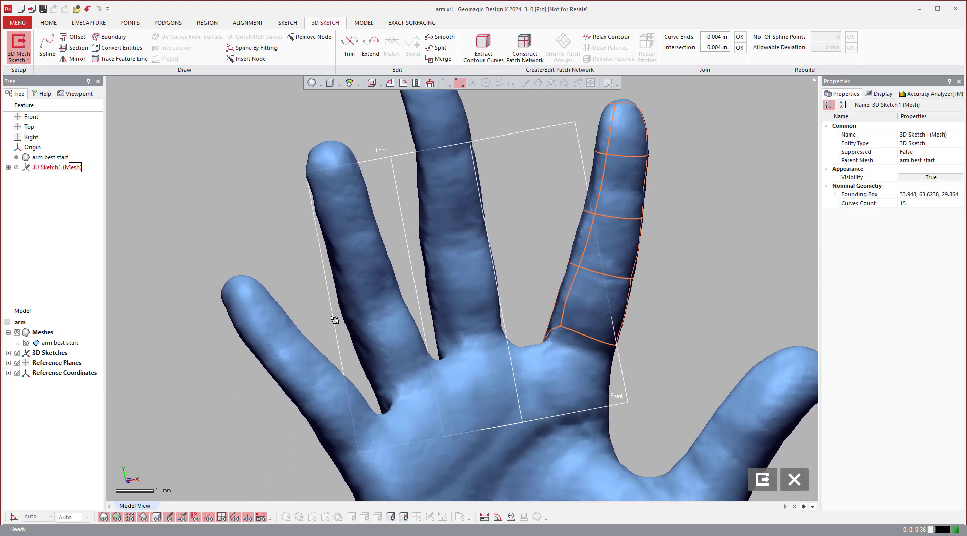
# - Finish the 3D mesh sketch and load its curves into Legacy Boundary Fit, checking the curve loops around the index finger
pyautogui.click(761, 480)
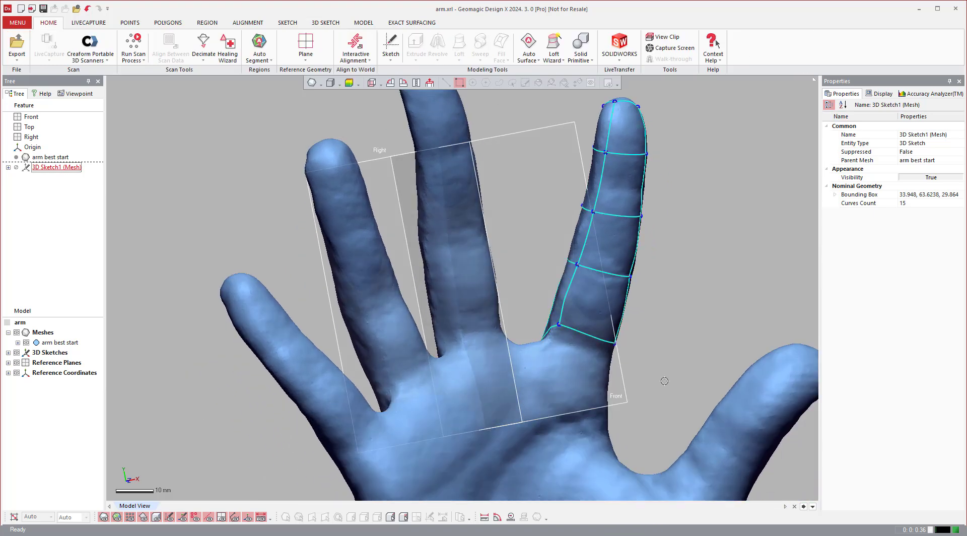
pyautogui.click(18, 22)
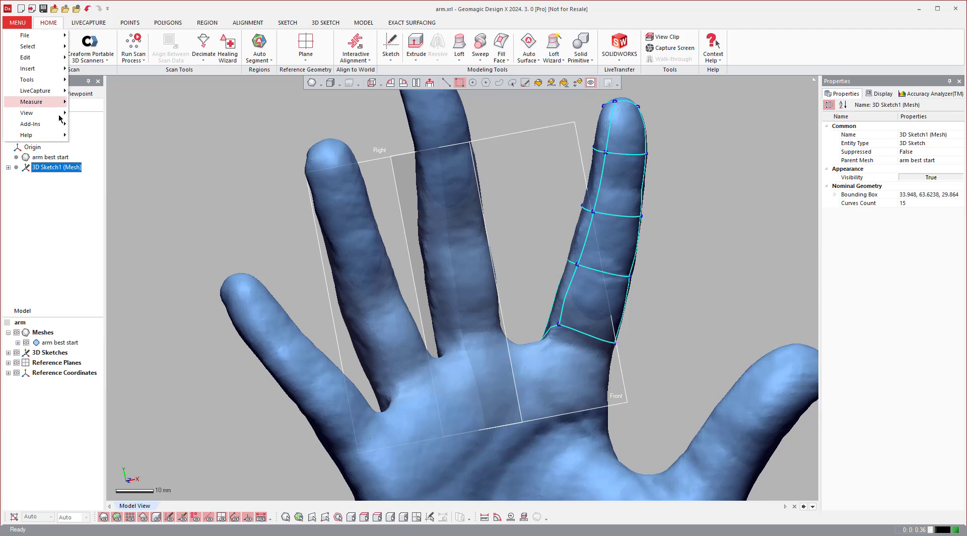
pyautogui.moveTo(50, 123)
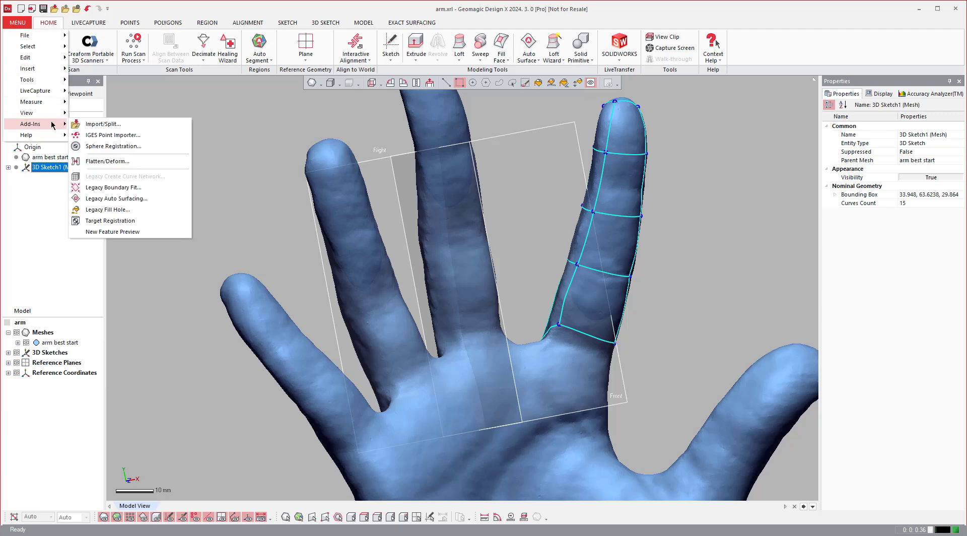
pyautogui.click(116, 188)
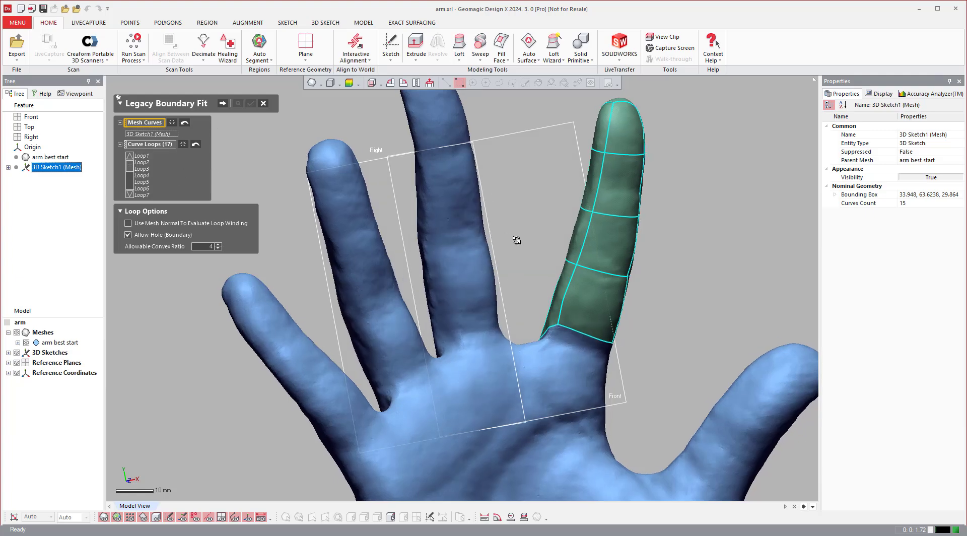
pyautogui.moveTo(634, 242); pyautogui.dragTo(400, 157, button='right')
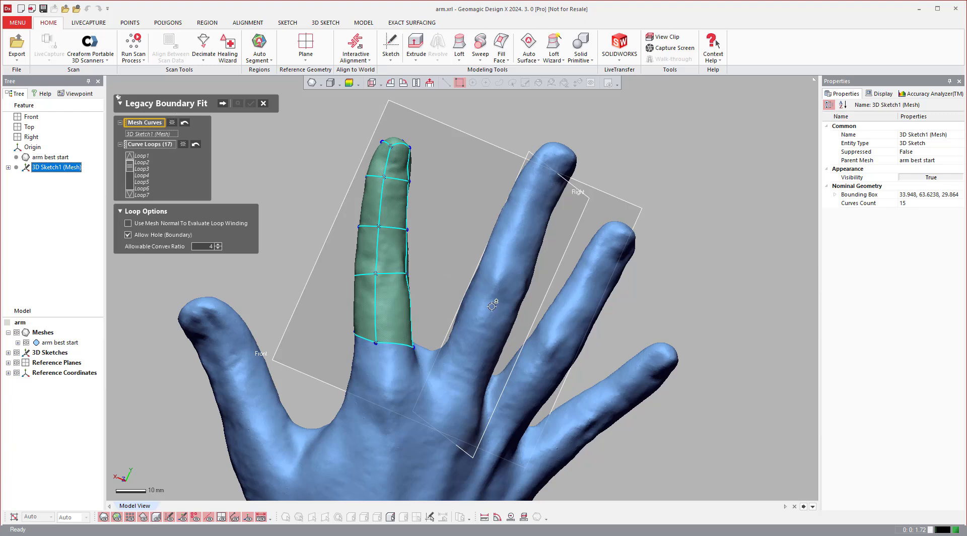
pyautogui.moveTo(300, 193); pyautogui.dragTo(267, 152, button='right')
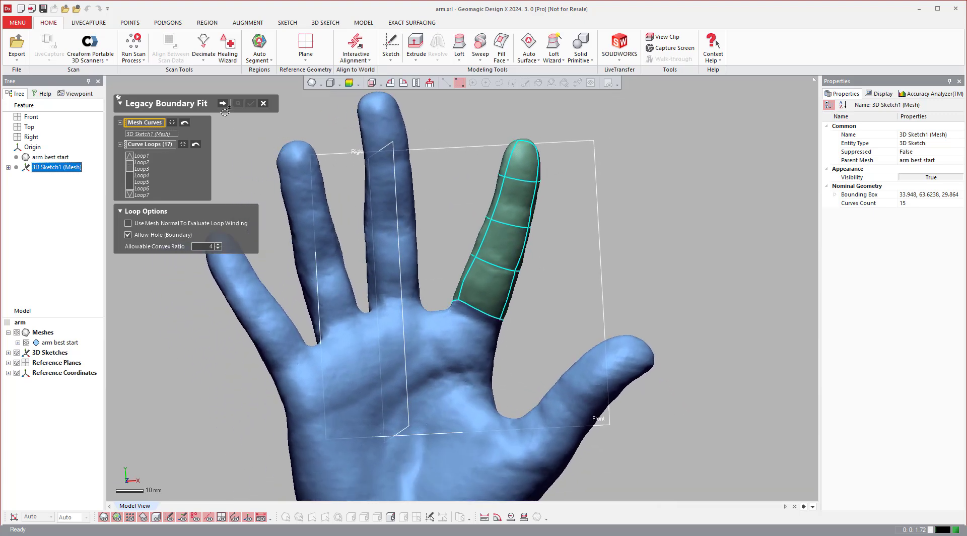
# - Fit surface patches to the index finger loops, using resolution by number of control points with 10 in U and 10 in V
pyautogui.click(222, 103)
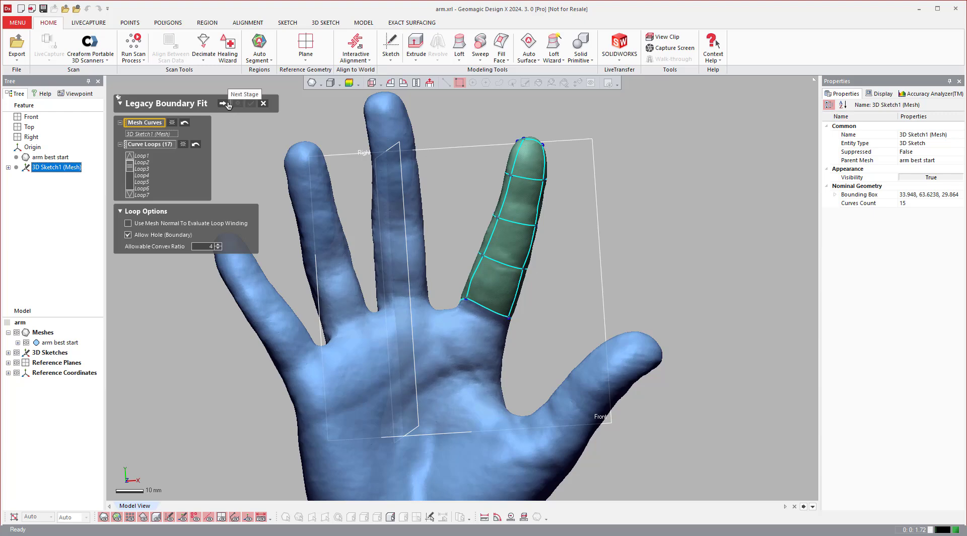
pyautogui.click(227, 105)
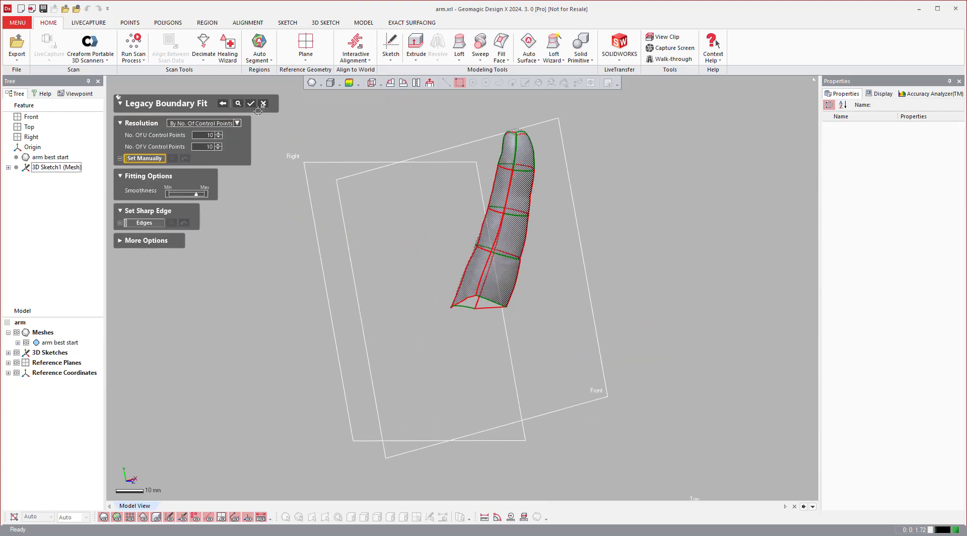
pyautogui.moveTo(258, 111); pyautogui.dragTo(328, 113, button='right')
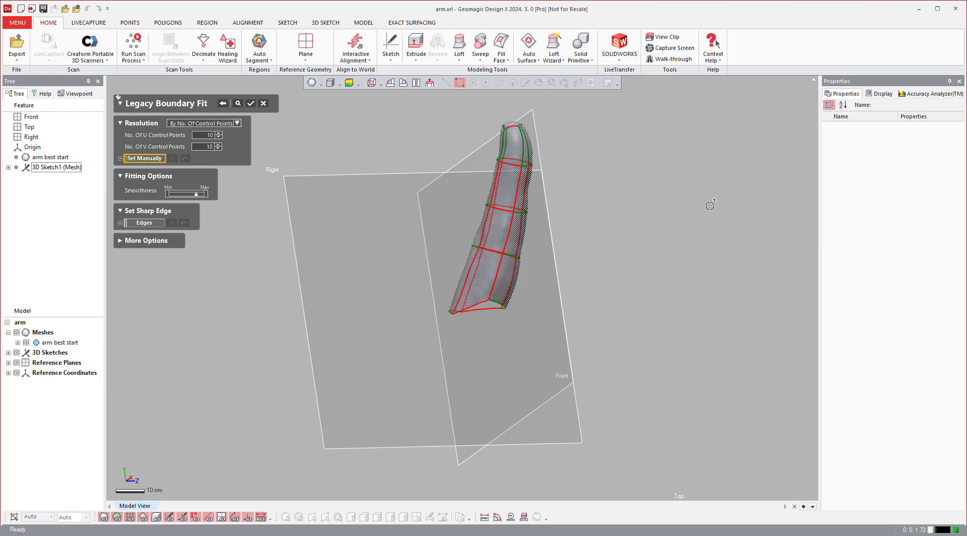
pyautogui.moveTo(710, 205); pyautogui.dragTo(706, 204, button='right')
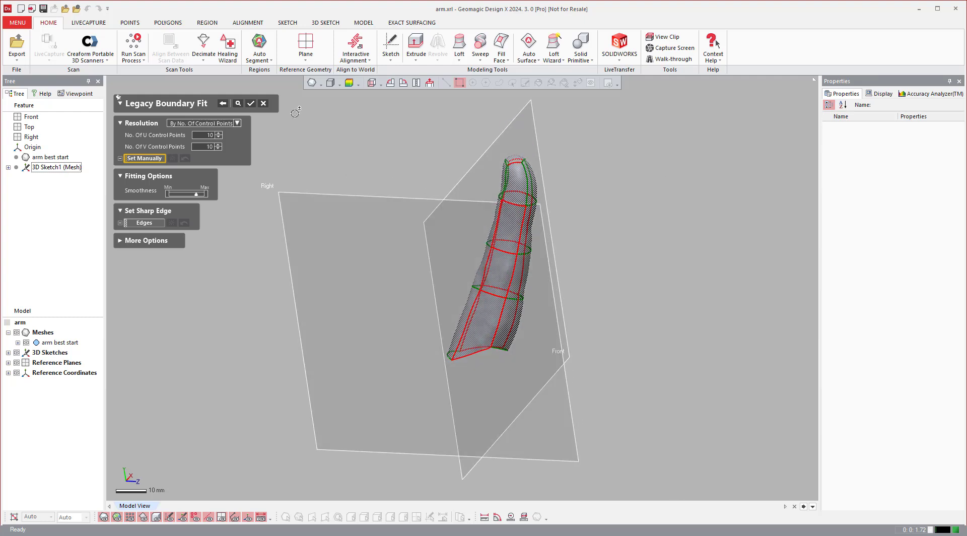
pyautogui.click(252, 104)
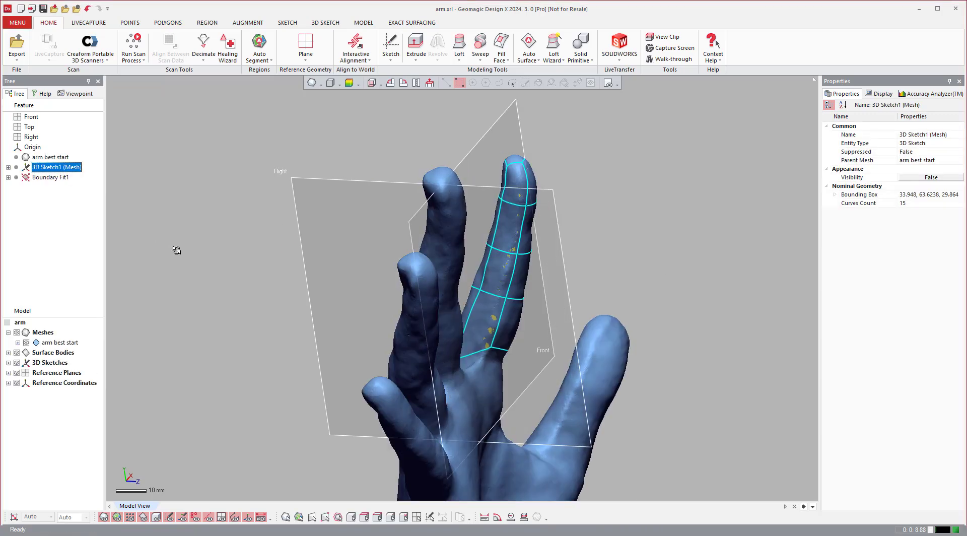
# - Hide the mesh and cap the open base of the fitted finger with Fill Face, using its four boundary edges
pyautogui.hotkey('ctrl', '1')
pyautogui.moveTo(678, 289); pyautogui.dragTo(608, 164, button='right')
pyautogui.click(364, 24)
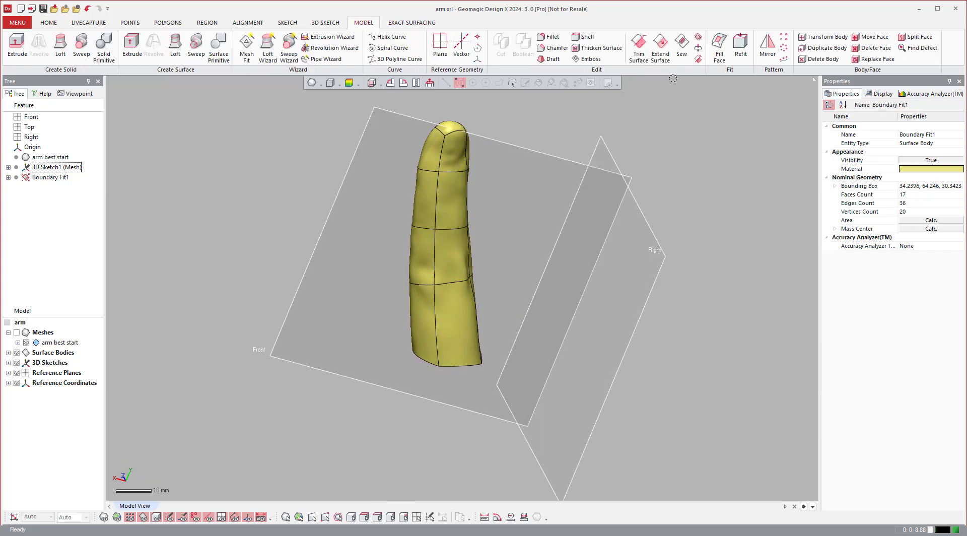
pyautogui.click(719, 48)
pyautogui.moveTo(559, 196); pyautogui.dragTo(505, 219, button='right')
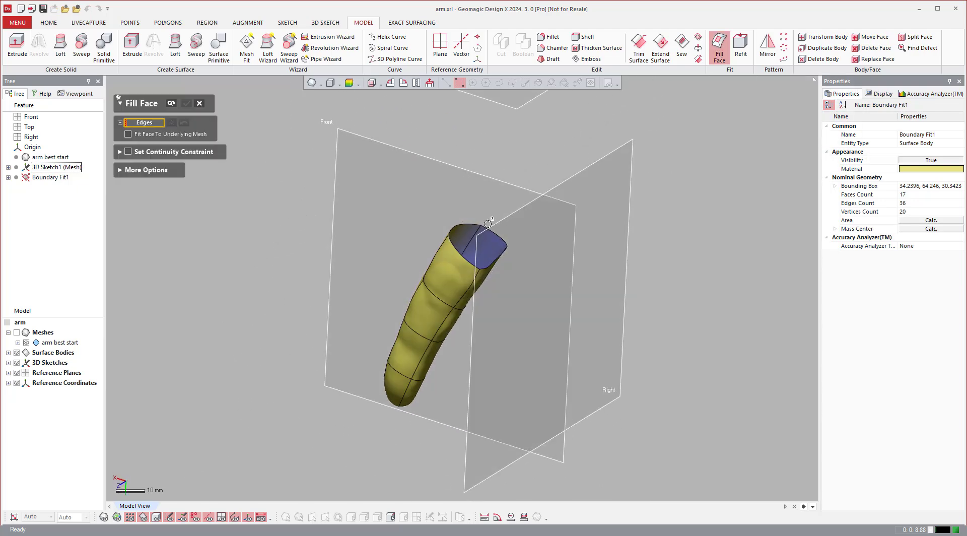
pyautogui.click(475, 222)
pyautogui.click(490, 227)
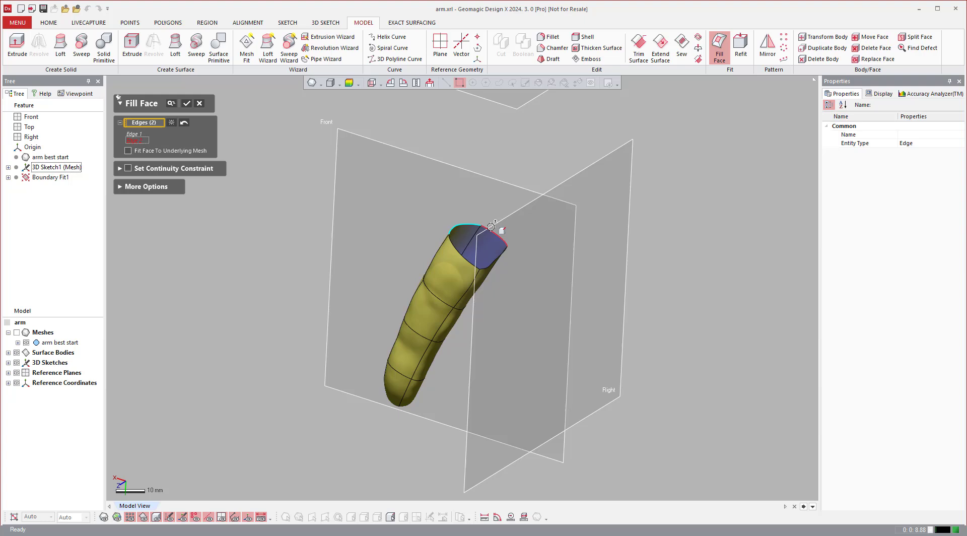
pyautogui.click(467, 255)
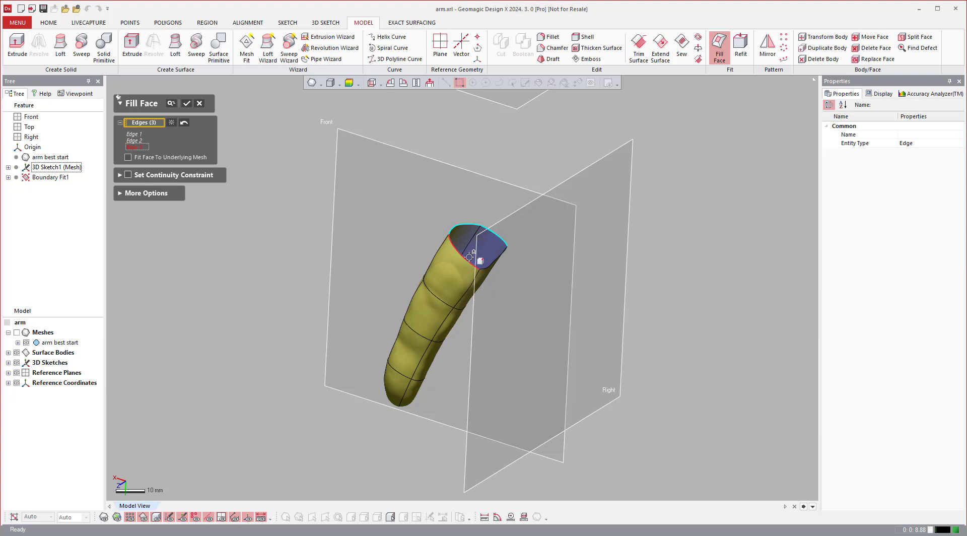
pyautogui.click(503, 255)
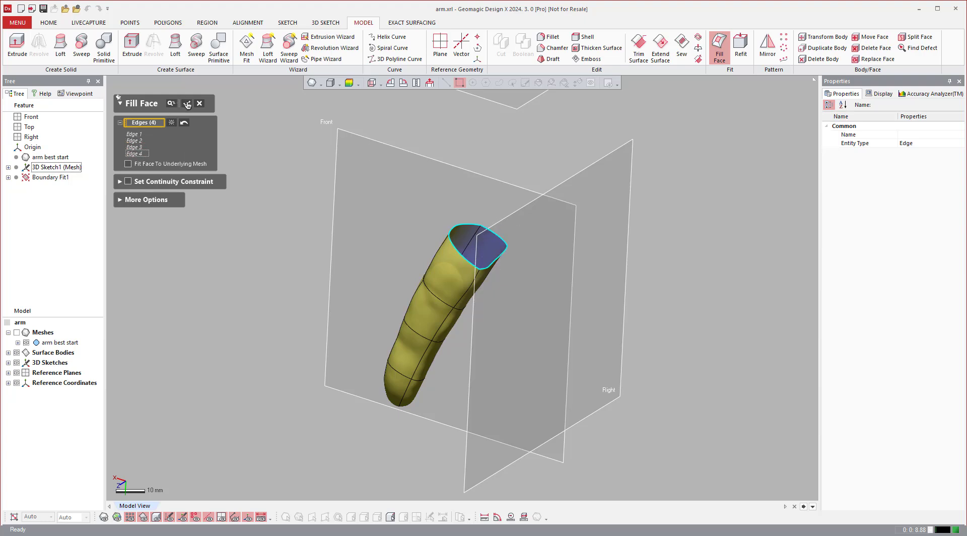
pyautogui.click(187, 104)
# - Sketch a rectangle of about 79 by 59 mm on the Front plane, enclosing the finger from above its tip to above its base
pyautogui.moveTo(587, 242); pyautogui.dragTo(242, 74, button='right')
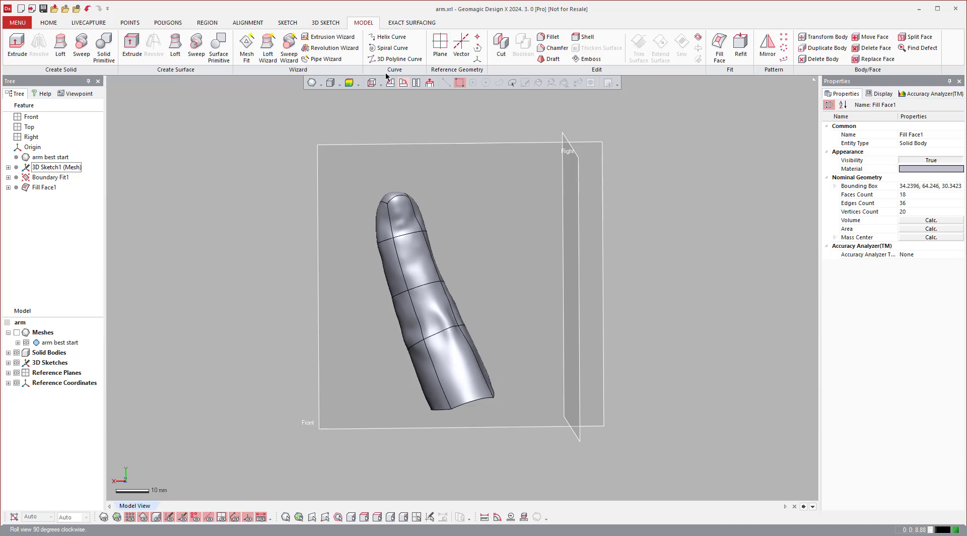
pyautogui.rightClick(241, 126)
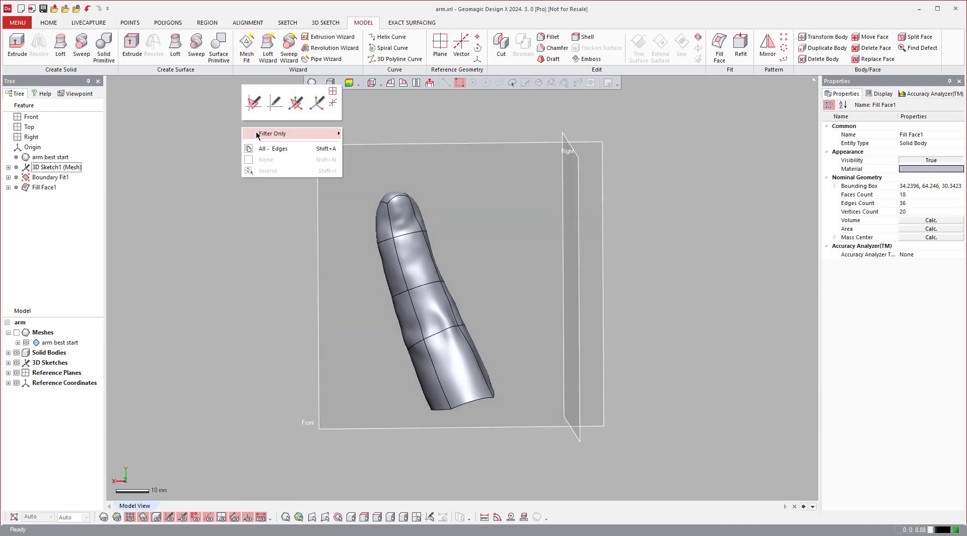
pyautogui.click(275, 103)
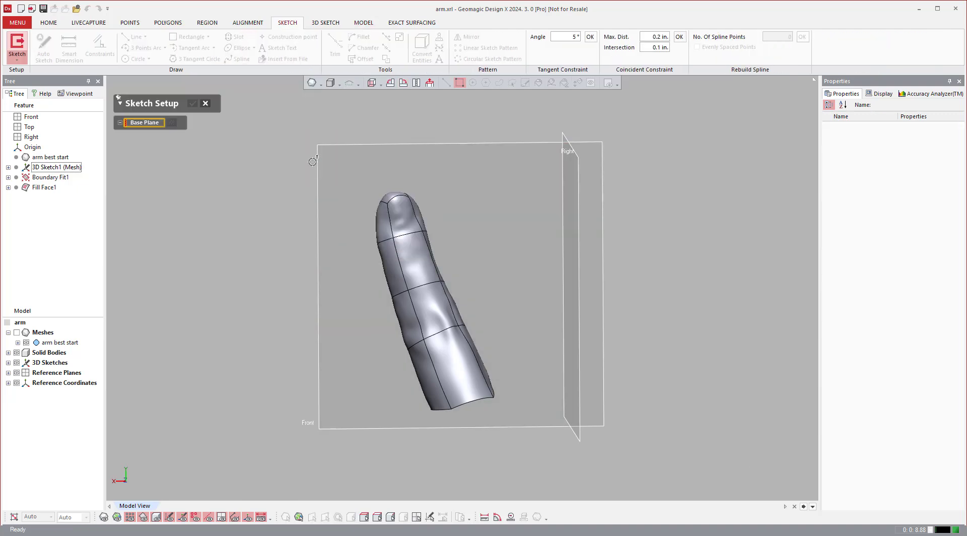
pyautogui.click(318, 161)
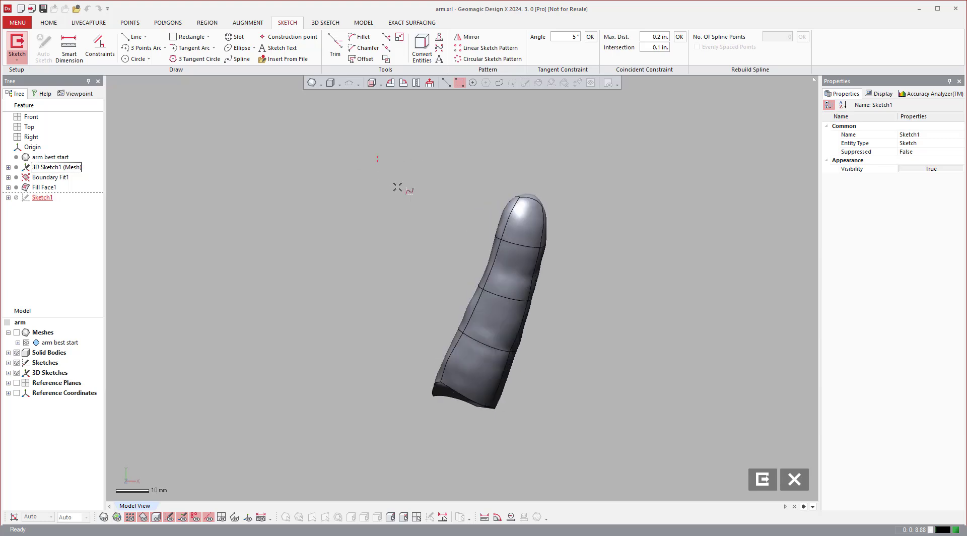
pyautogui.moveTo(397, 187); pyautogui.dragTo(658, 343)
pyautogui.click(190, 37)
pyautogui.moveTo(386, 154)
pyautogui.mouseDown()
pyautogui.moveTo(631, 325)
pyautogui.moveTo(649, 351)
pyautogui.mouseUp()
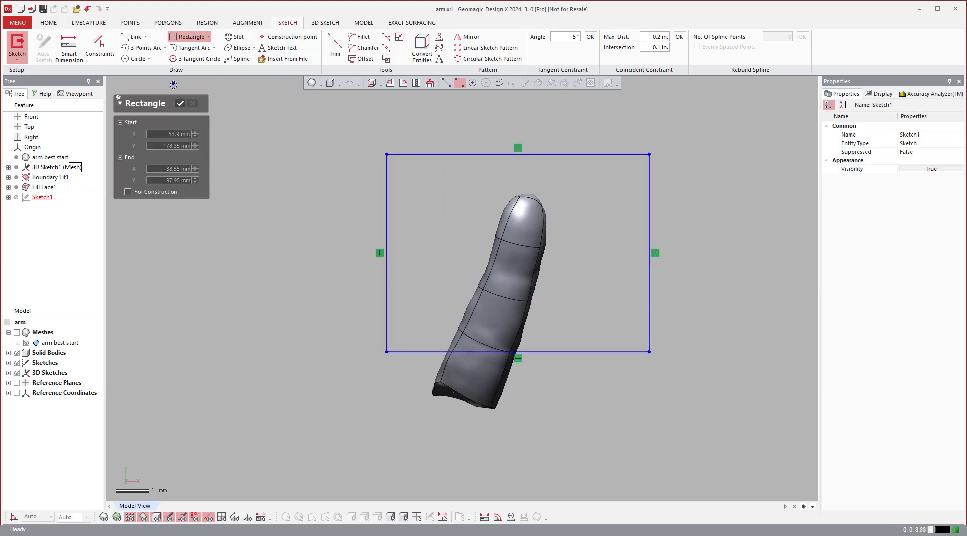
pyautogui.click(180, 104)
pyautogui.click(760, 480)
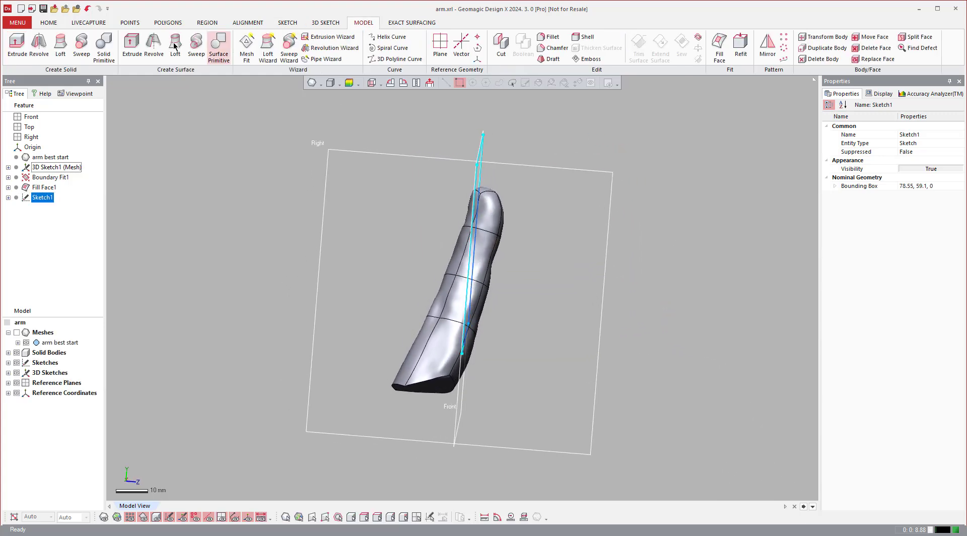
# - Extrude the rectangle as a separate solid block with the Mid Plane method, about 65 mm deep, enclosing most of the finger
pyautogui.click(17, 45)
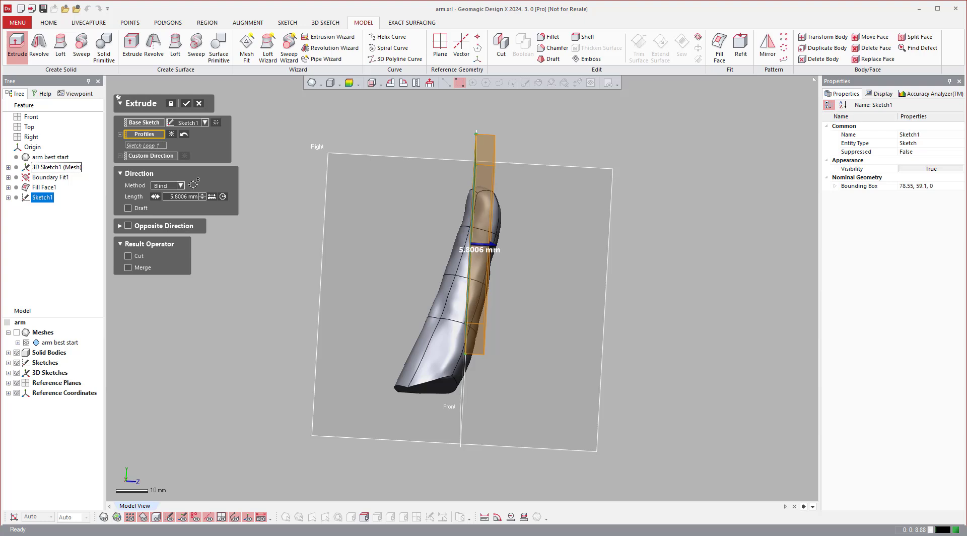
pyautogui.click(178, 186)
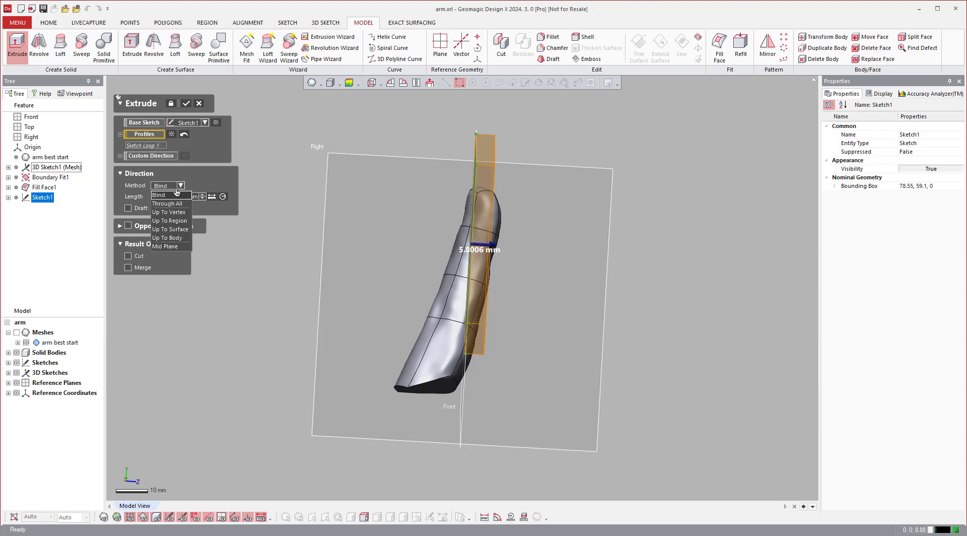
pyautogui.click(177, 248)
pyautogui.moveTo(484, 245); pyautogui.dragTo(581, 250)
pyautogui.click(187, 104)
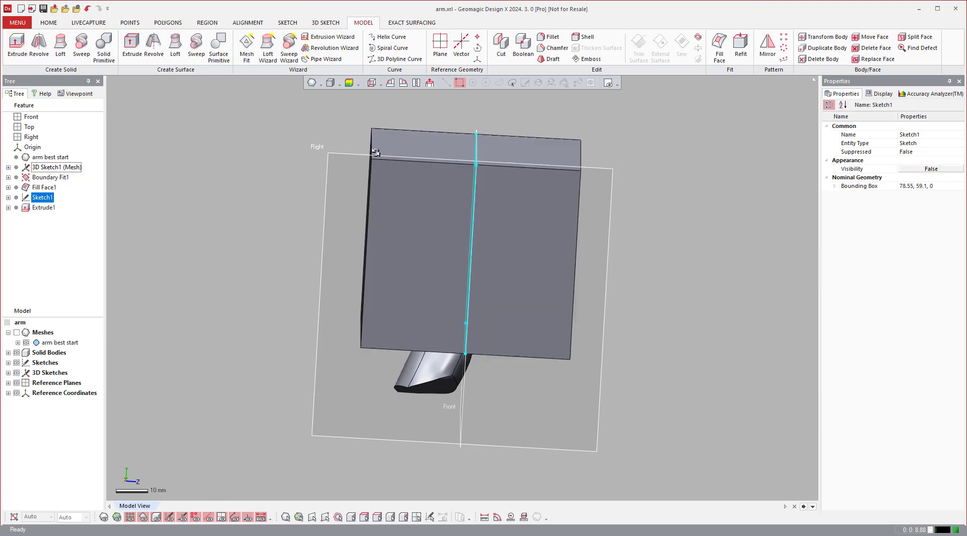
# - Cut the finger body out of the block with a Boolean cut and inspect the resulting cavity
pyautogui.moveTo(373, 151)
pyautogui.mouseDown(button='right')
pyautogui.moveTo(410, 162)
pyautogui.moveTo(414, 178)
pyautogui.moveTo(393, 162)
pyautogui.mouseUp(button='right')
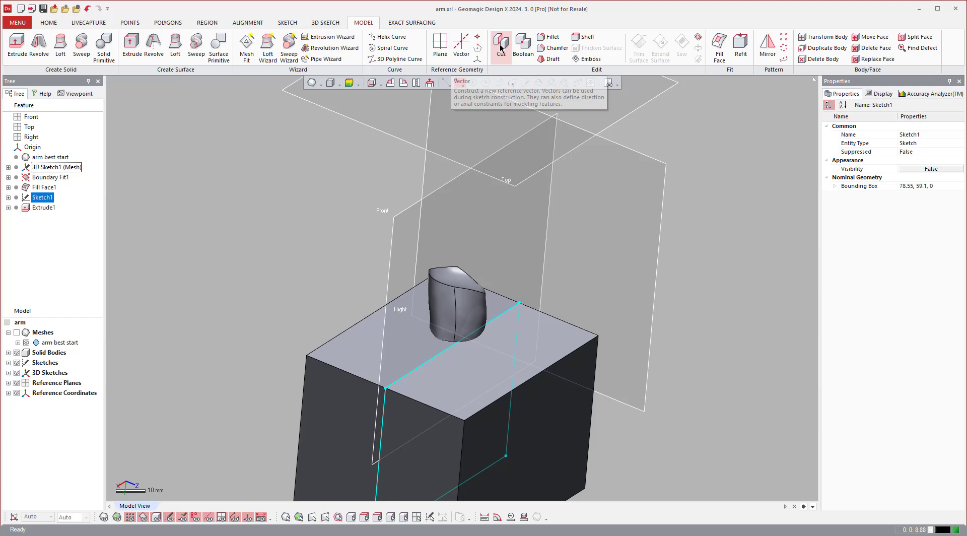
pyautogui.click(515, 50)
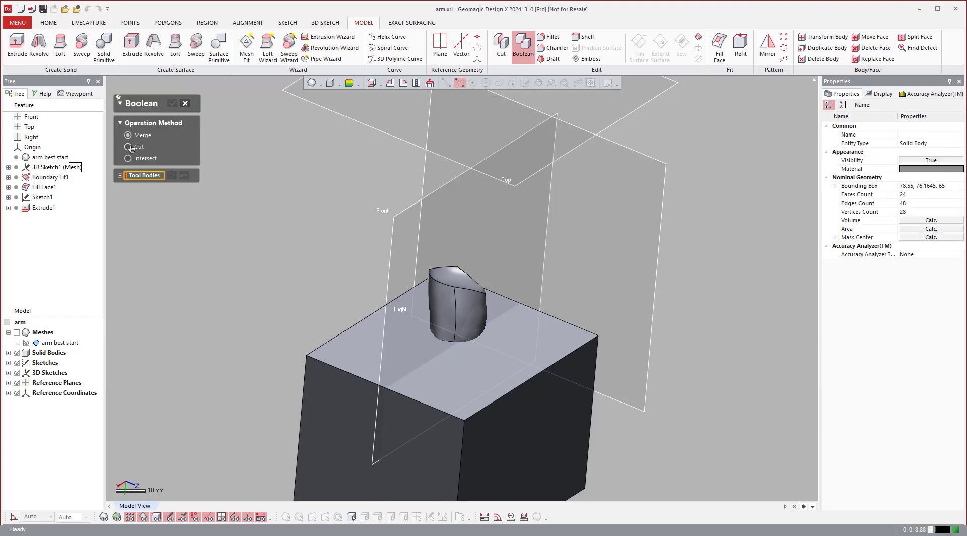
pyautogui.click(128, 146)
pyautogui.click(455, 302)
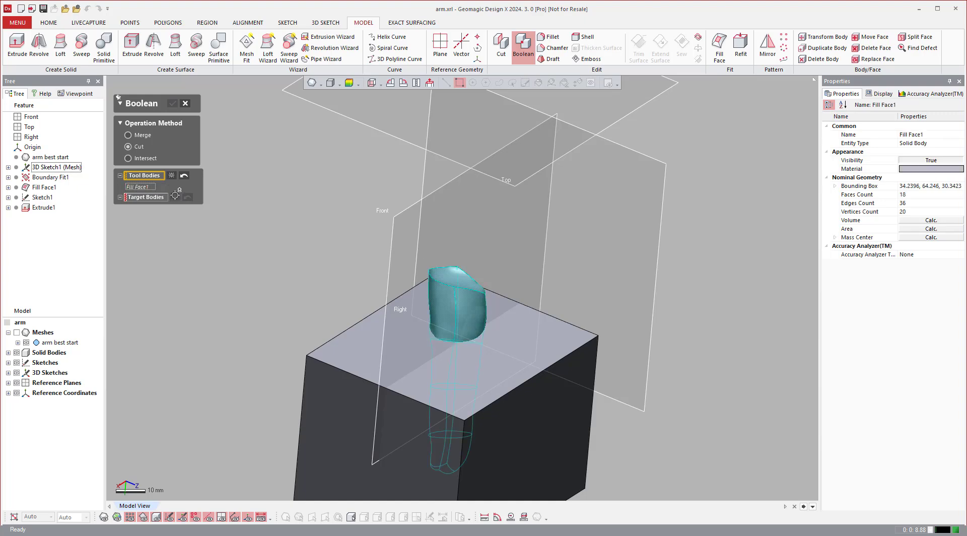
pyautogui.click(153, 199)
pyautogui.click(385, 408)
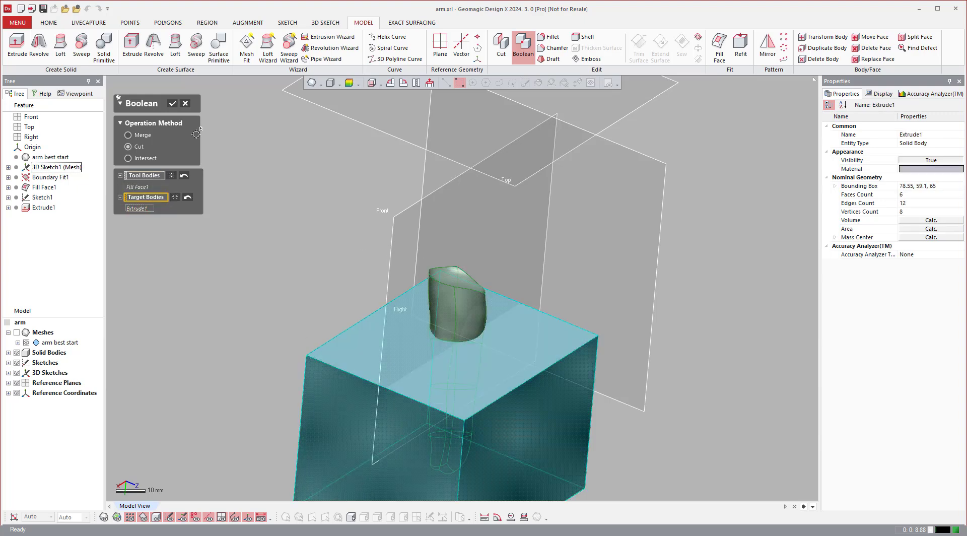
pyautogui.click(172, 104)
pyautogui.moveTo(191, 135); pyautogui.dragTo(235, 151, button='right')
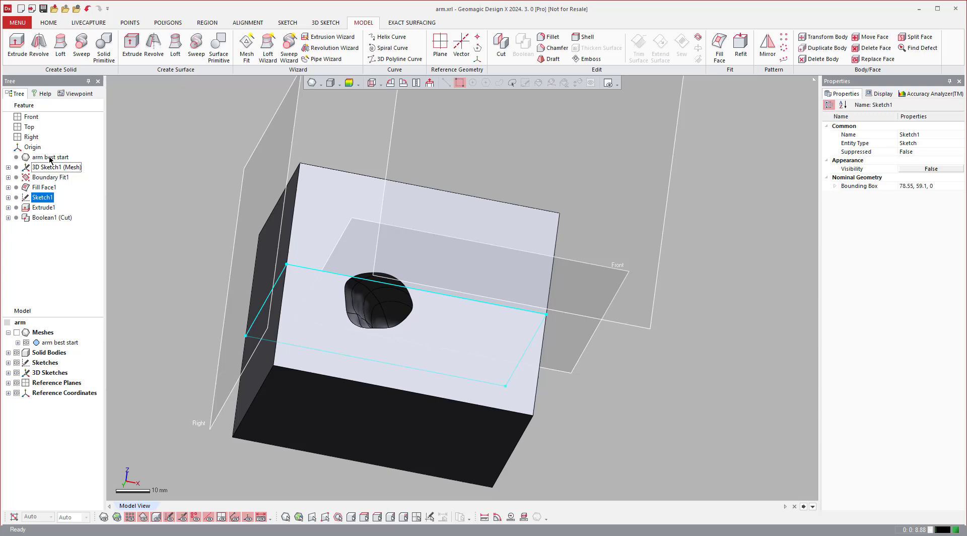
# - Undo the Boolean cut and the block extrusion
pyautogui.hotkey('ctrl', 'z')
pyautogui.hotkey('ctrl', 'z')
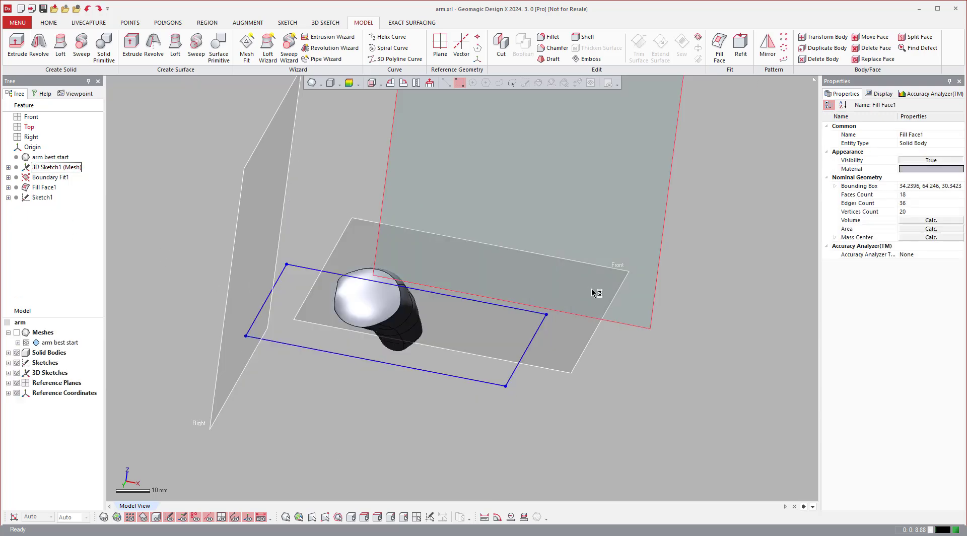
pyautogui.moveTo(484, 274)
pyautogui.mouseDown(button='right')
pyautogui.moveTo(446, 266)
pyautogui.moveTo(464, 252)
pyautogui.mouseUp(button='right')
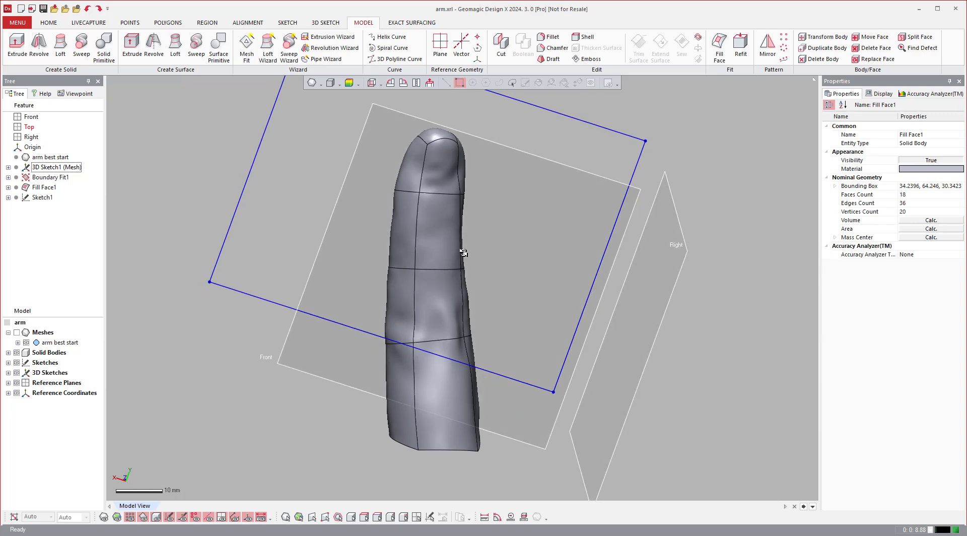